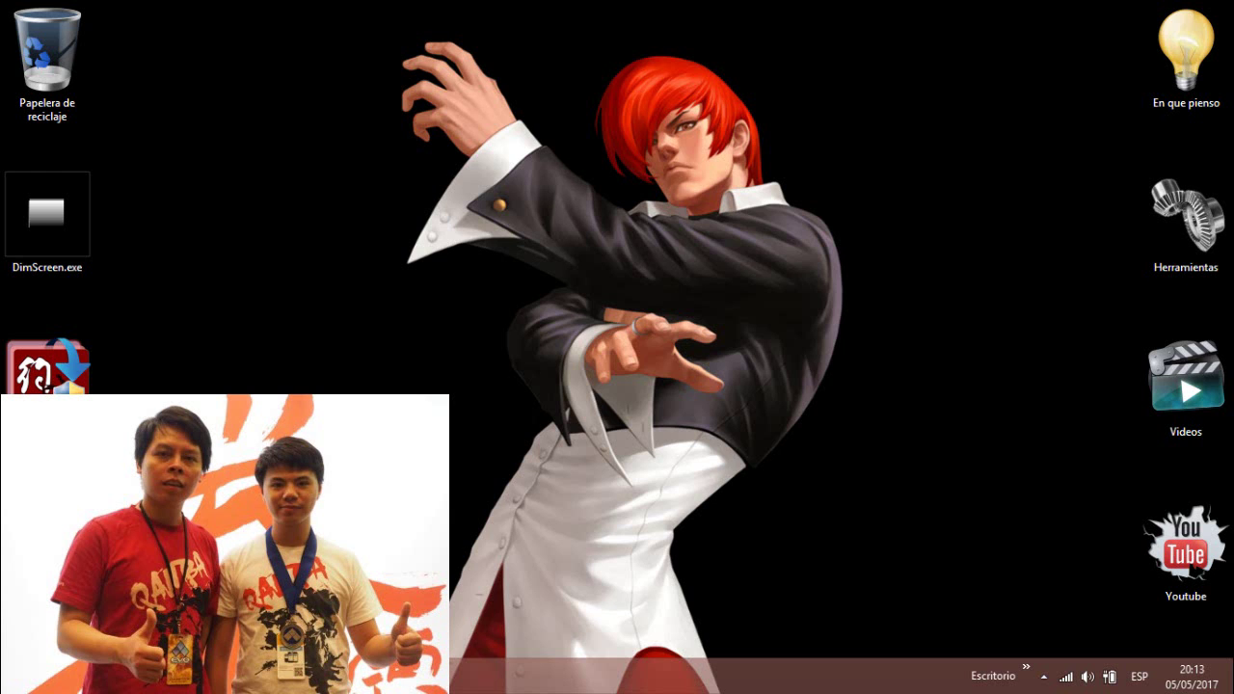
- Restore the Chrome window showing the yzkof.com site from the taskbar
left_click(240, 675)
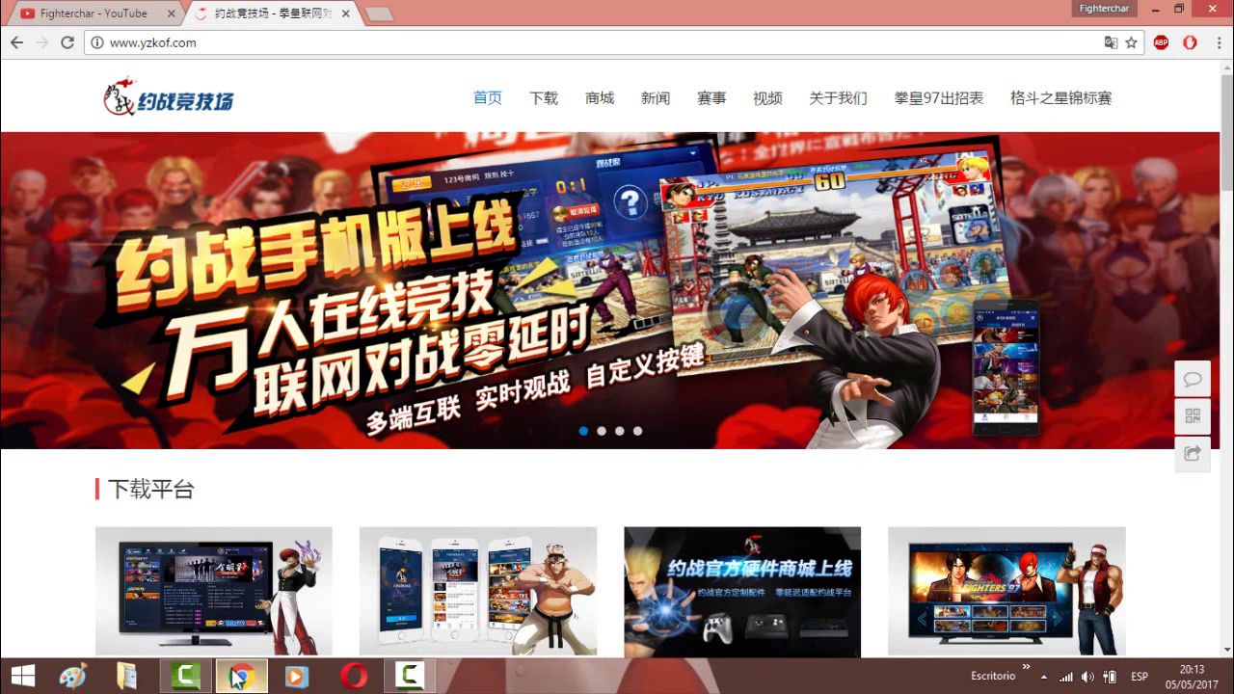
- Scroll down the yzkof.com home page and start the 电脑版 PC client download
left_click(217, 46)
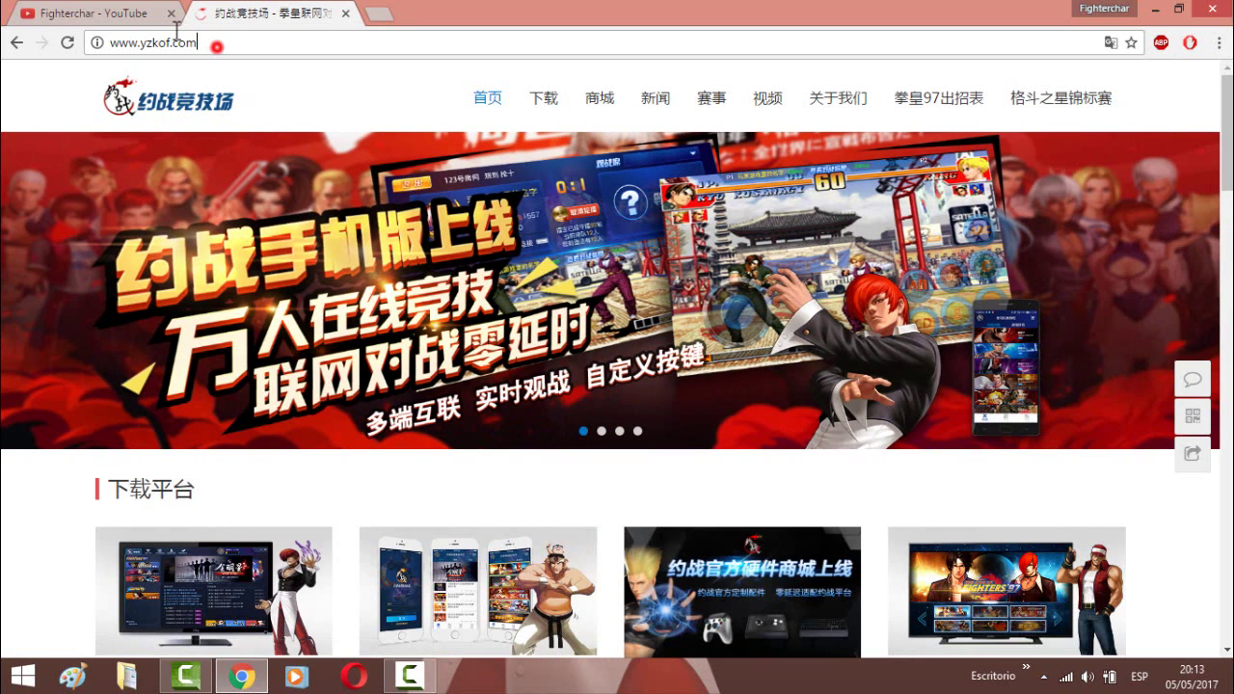
key("ctrl+a")
left_click(247, 43)
left_click(1224, 109)
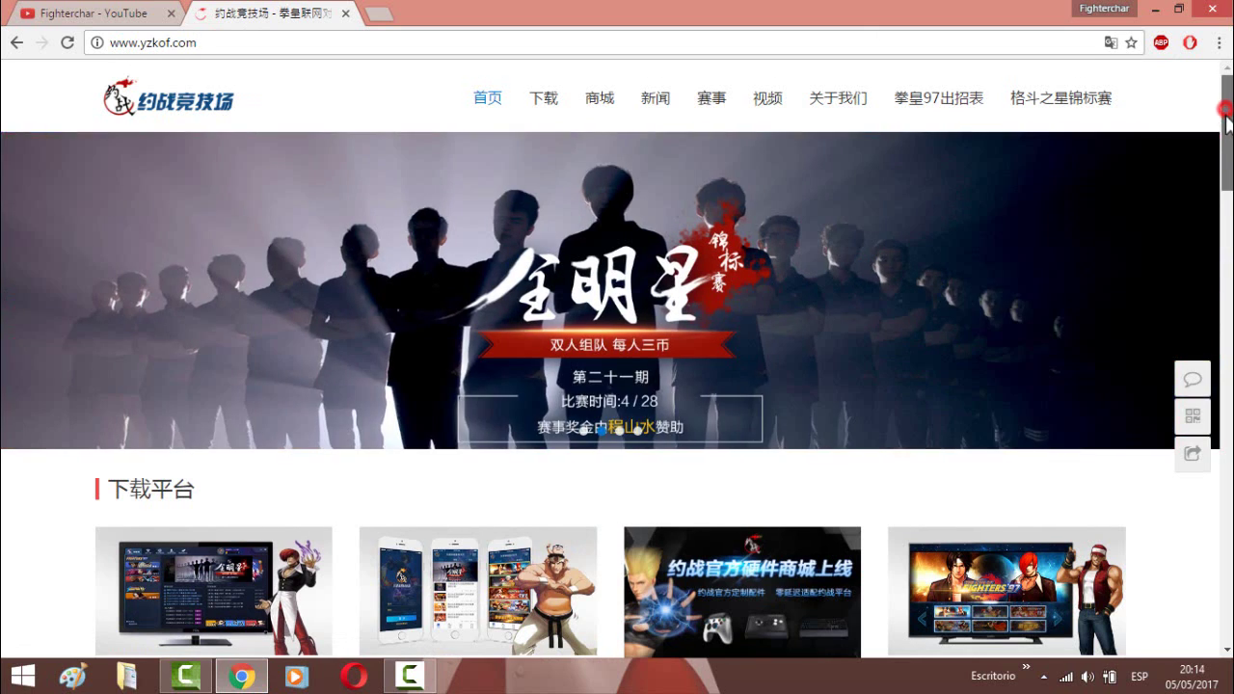
left_click_drag(1225, 116, 1225, 136)
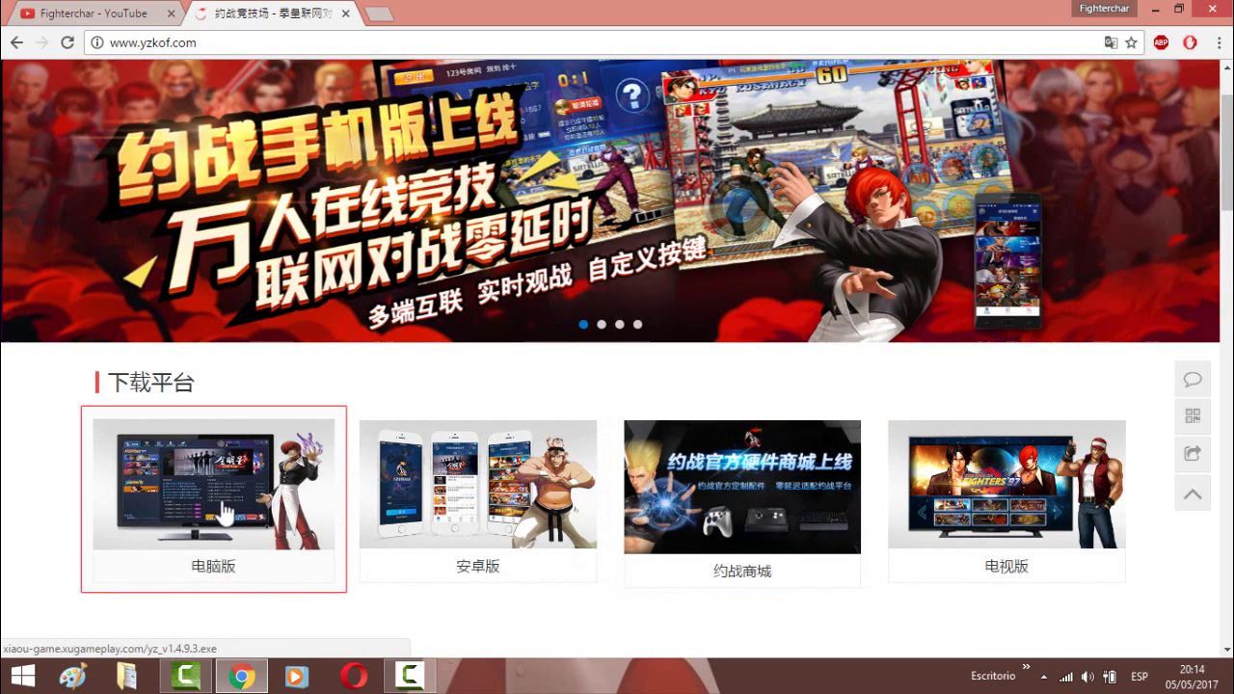
left_click(224, 511)
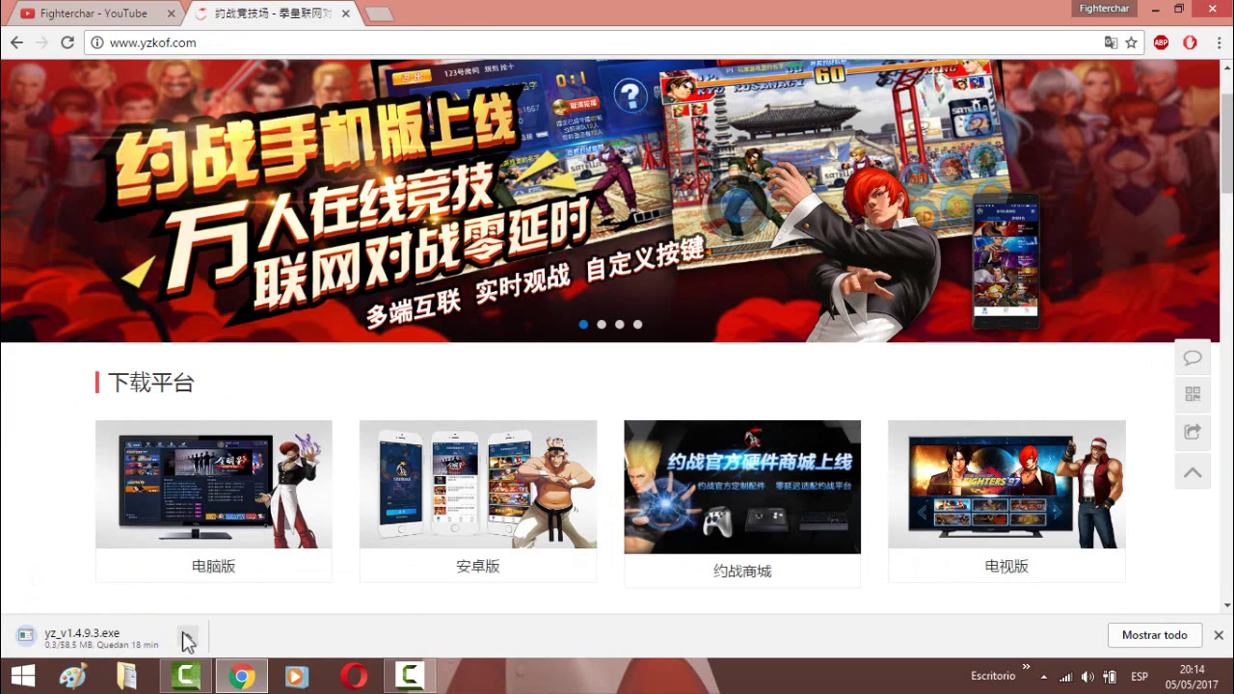
- Cancel the yz_v1.4.9.3.exe download, close the download bar and minimize Chrome
left_click(186, 637)
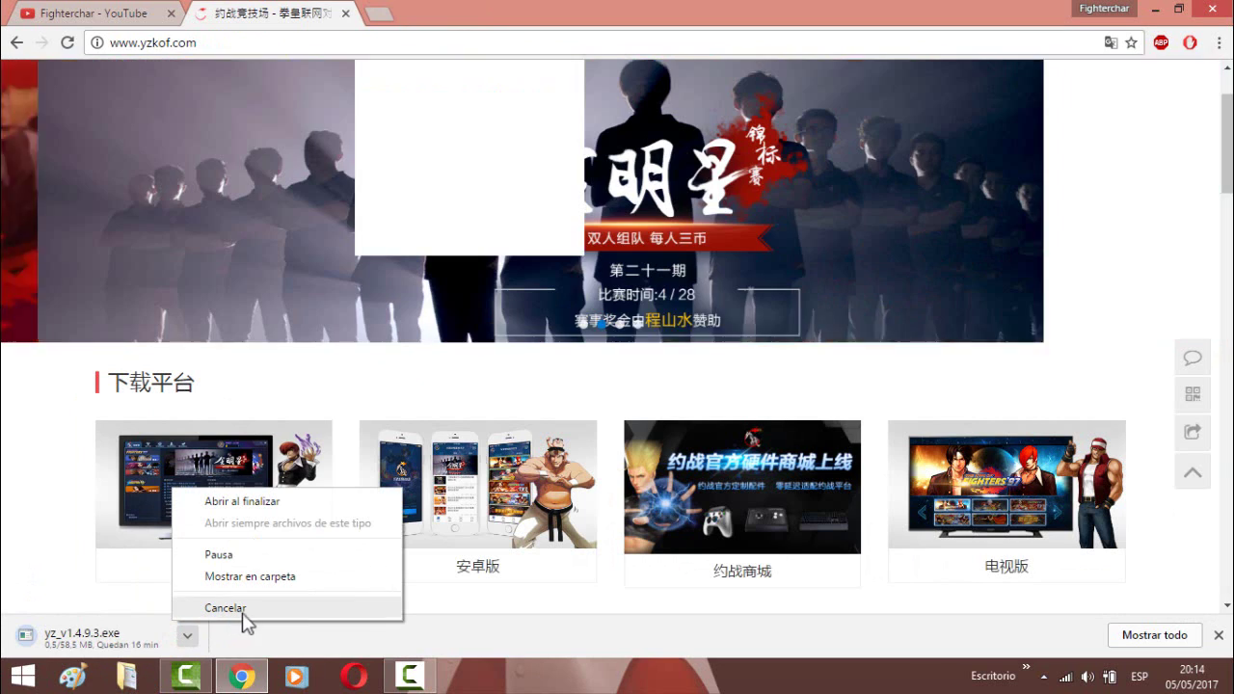
left_click(246, 608)
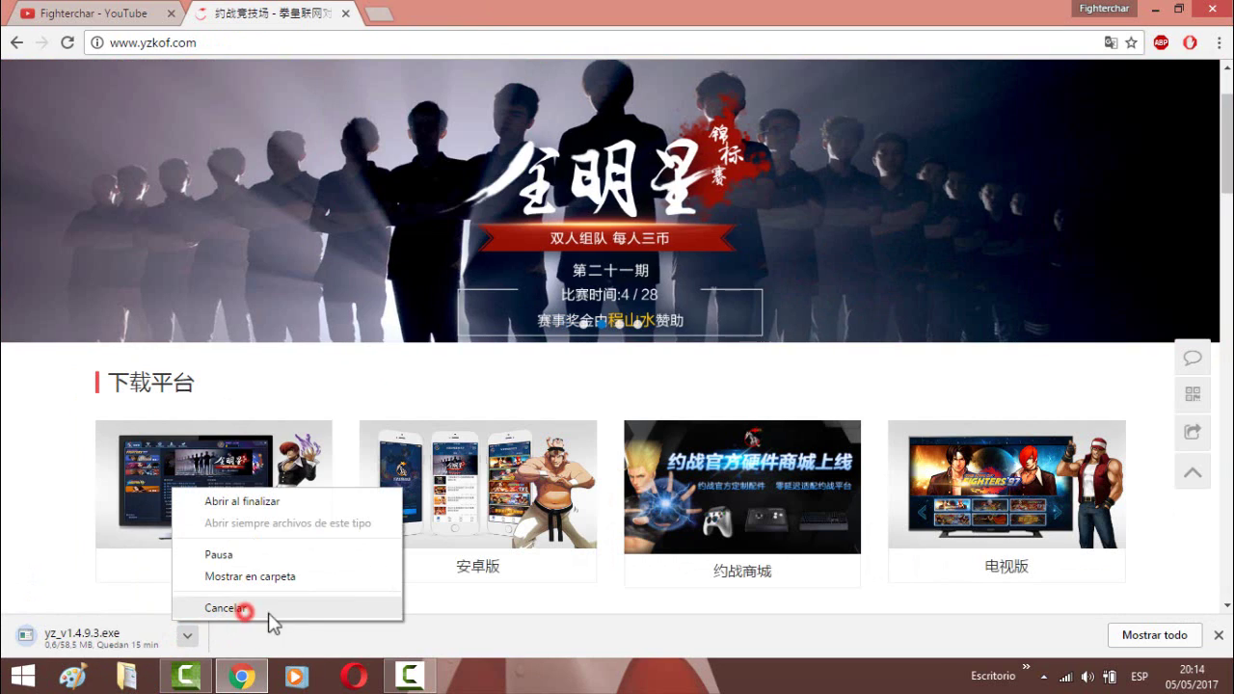
left_click(1224, 636)
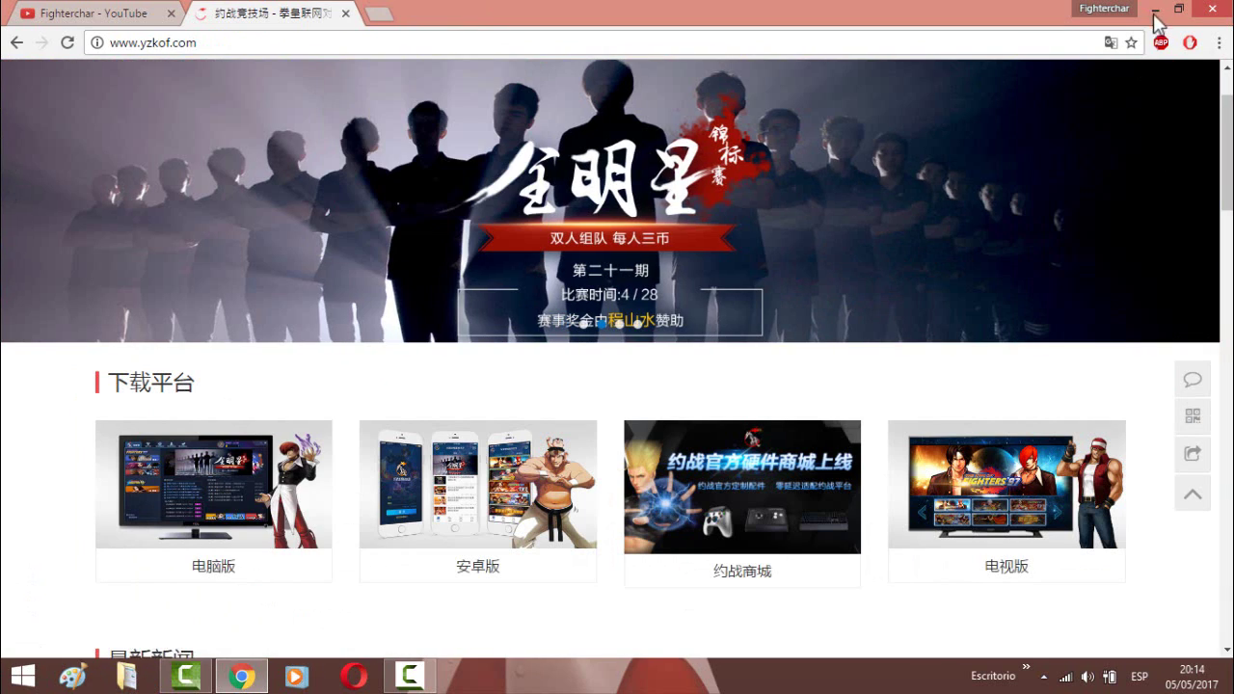
left_click(1154, 10)
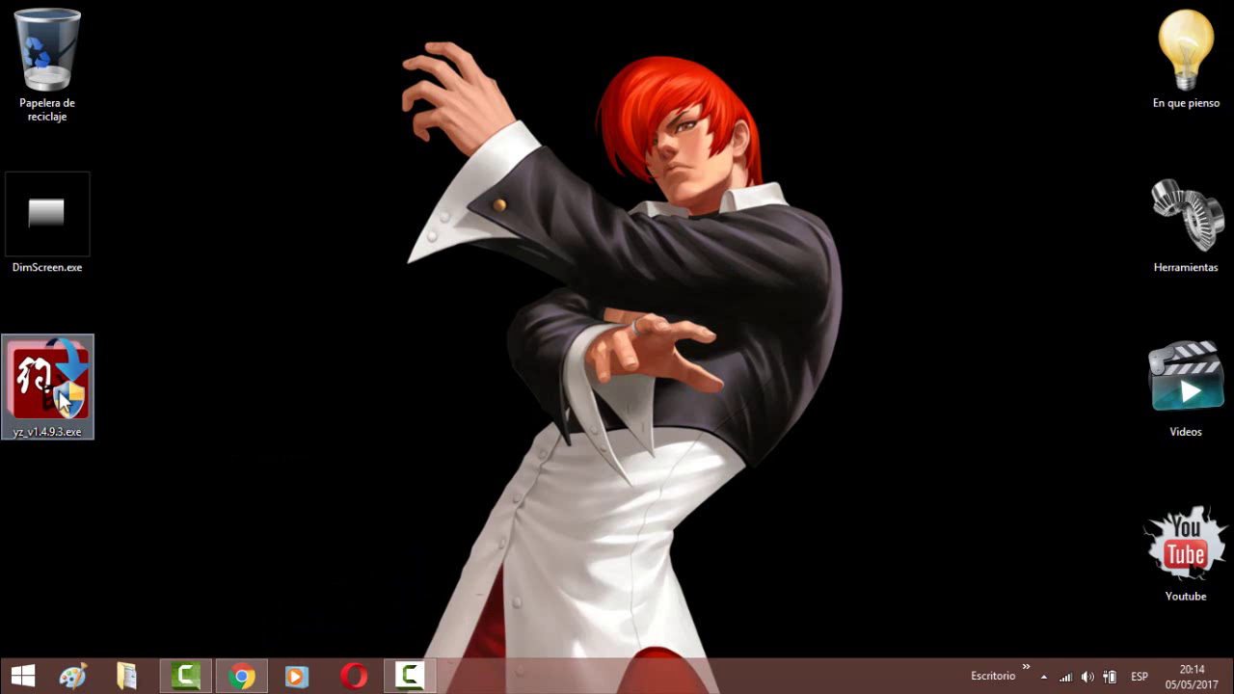
- Move yz_v1.4.9.3.exe to the desktop's centre and run it as administrator, confirming the prompt
left_click_drag(106, 387, 347, 212)
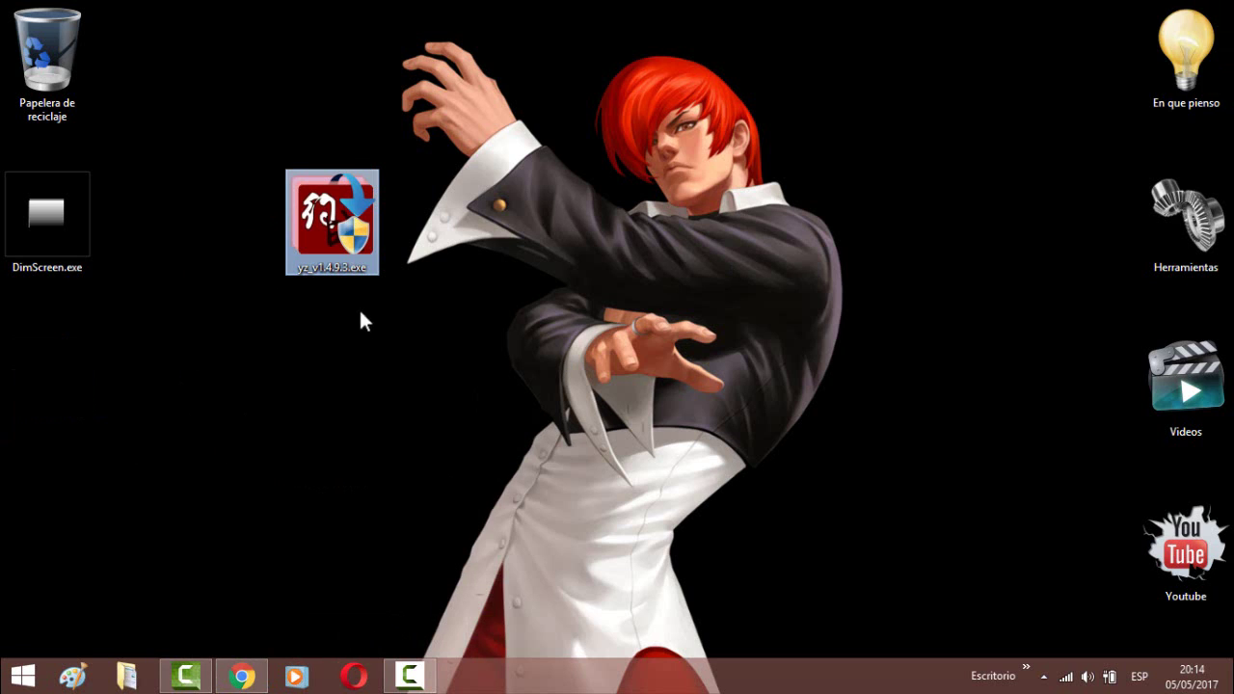
right_click(333, 197)
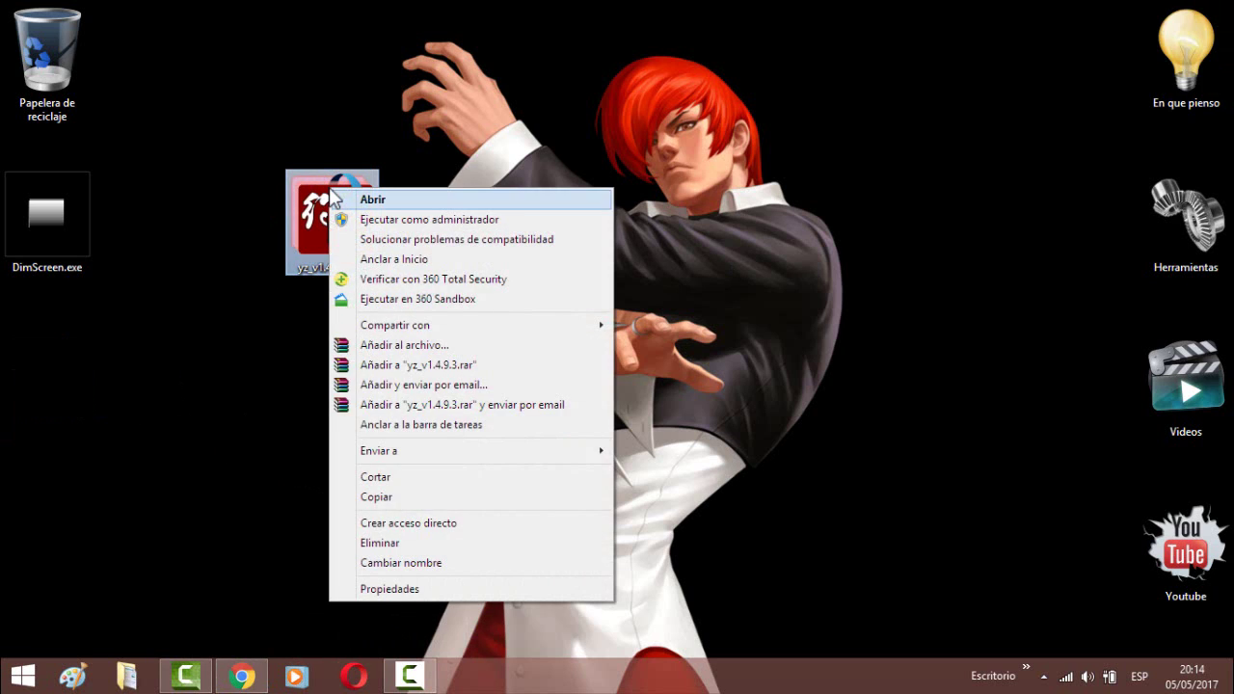
key("Down")
key("Return")
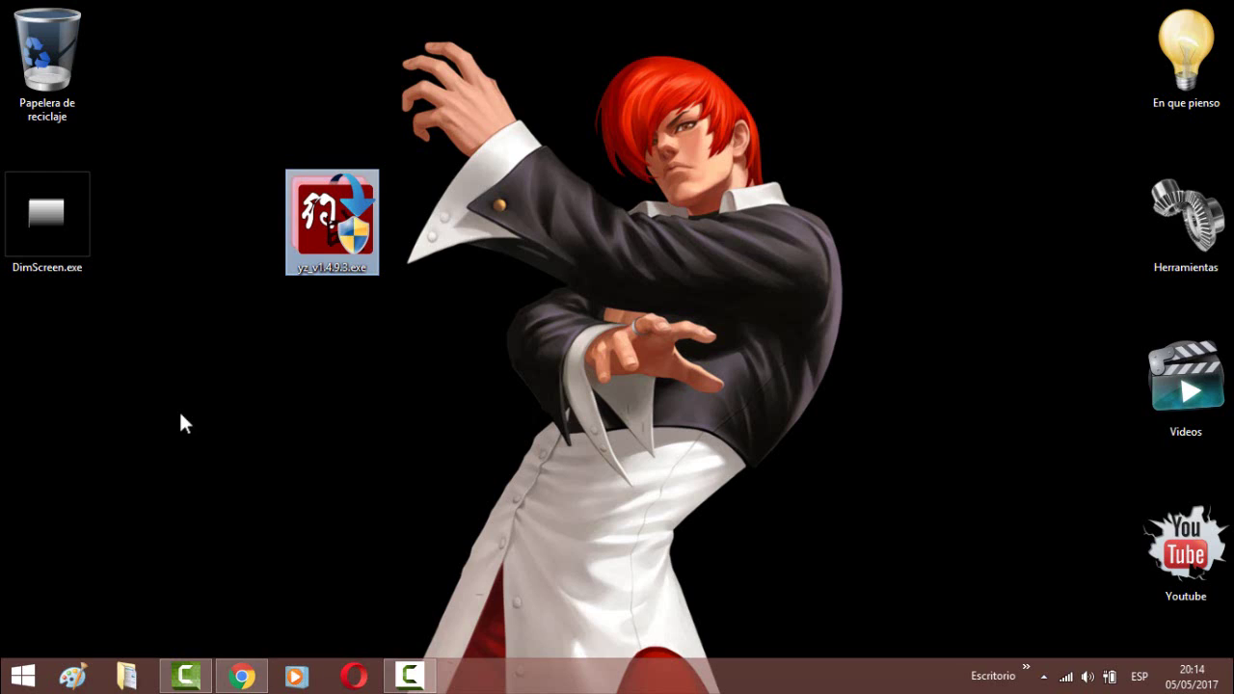
key("Return")
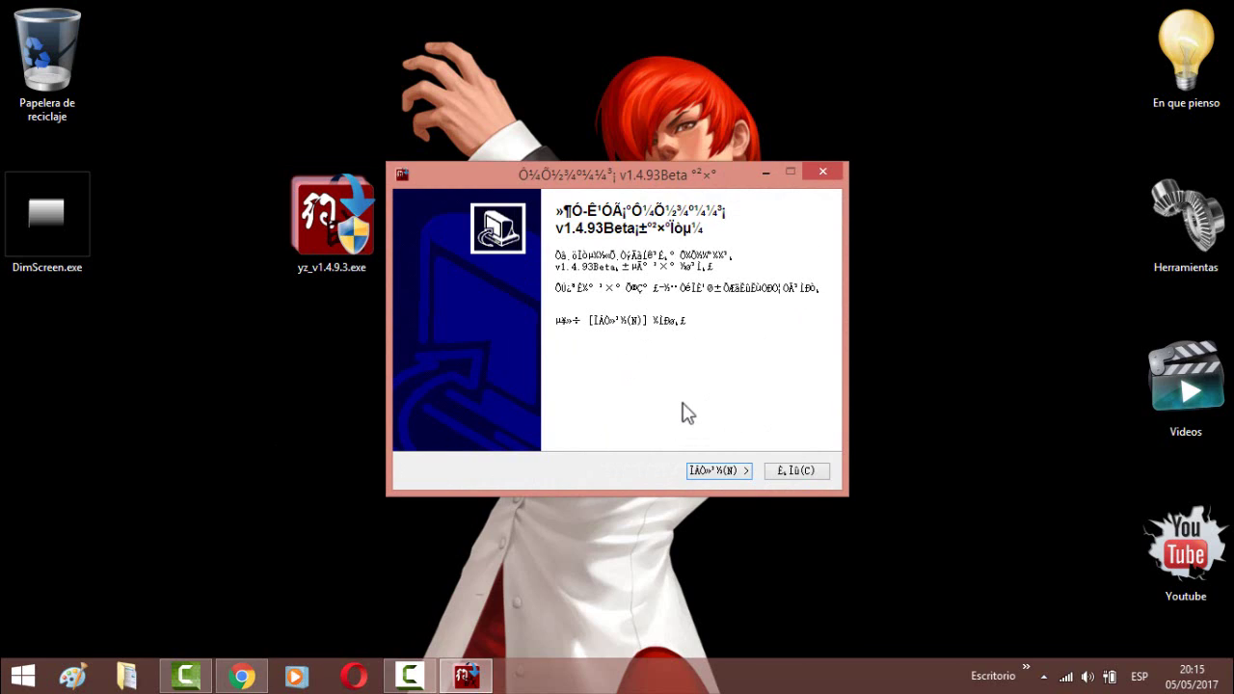
- Accept the licence, keep the default C:\Program Files (x86) path and begin installing
left_click(720, 471)
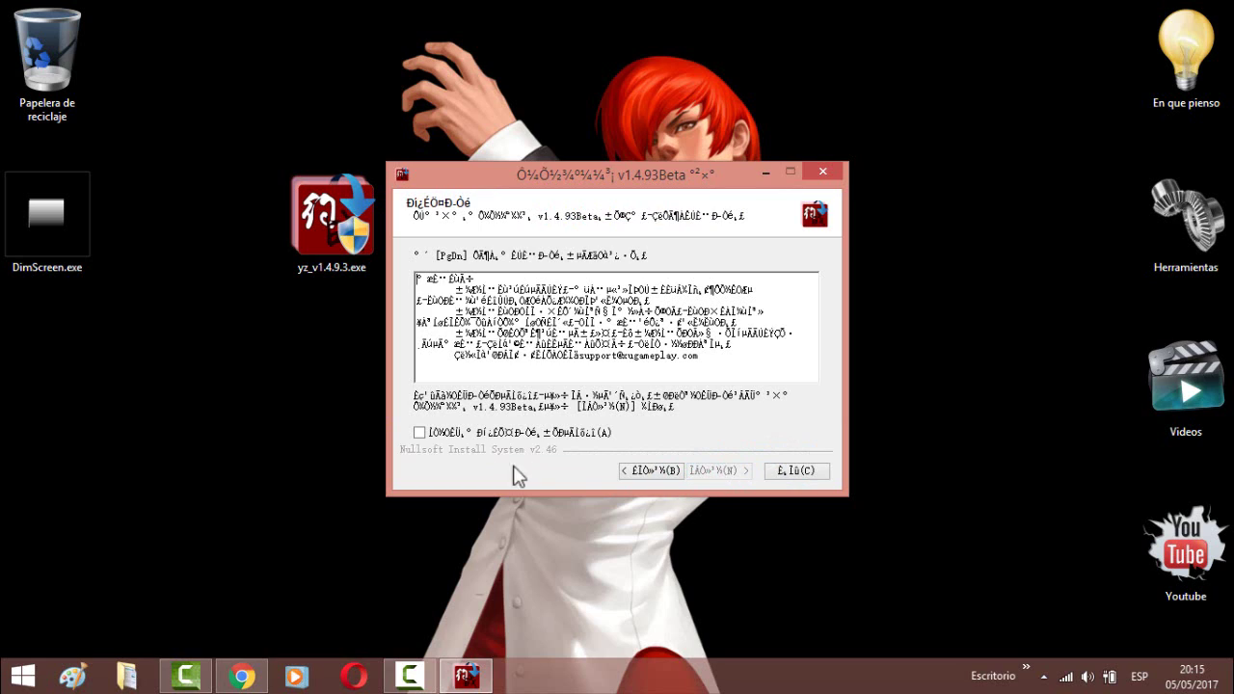
left_click(419, 433)
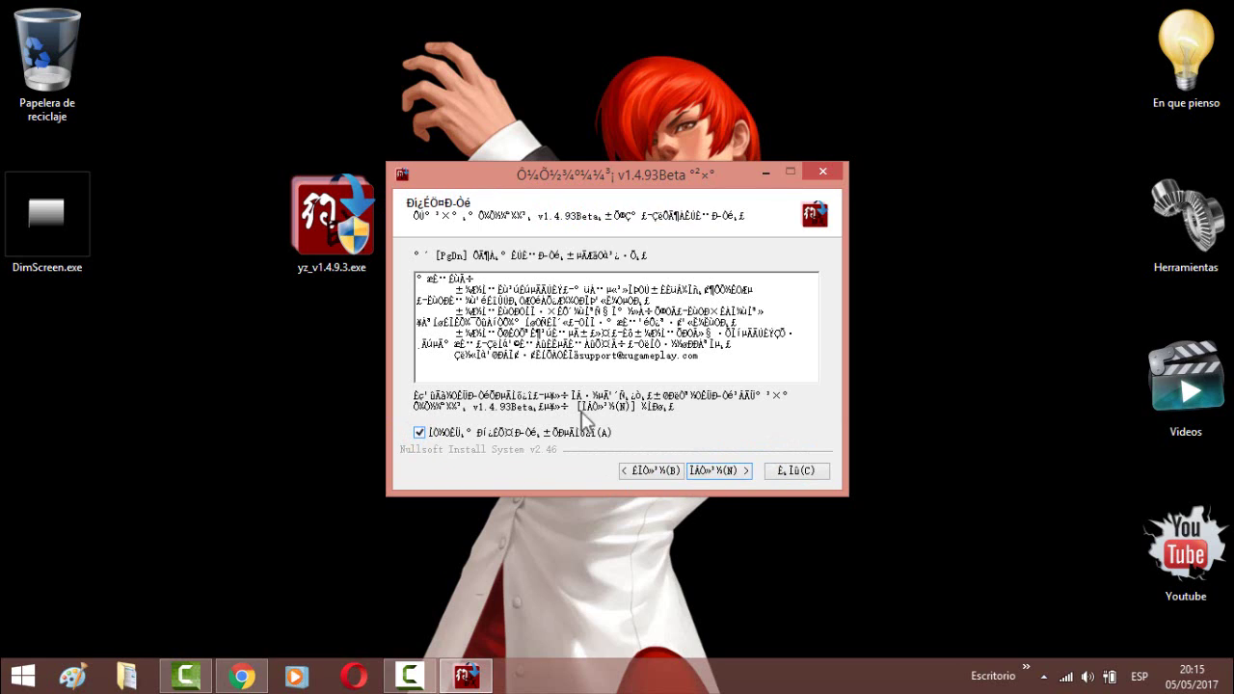
left_click(710, 470)
left_click(710, 472)
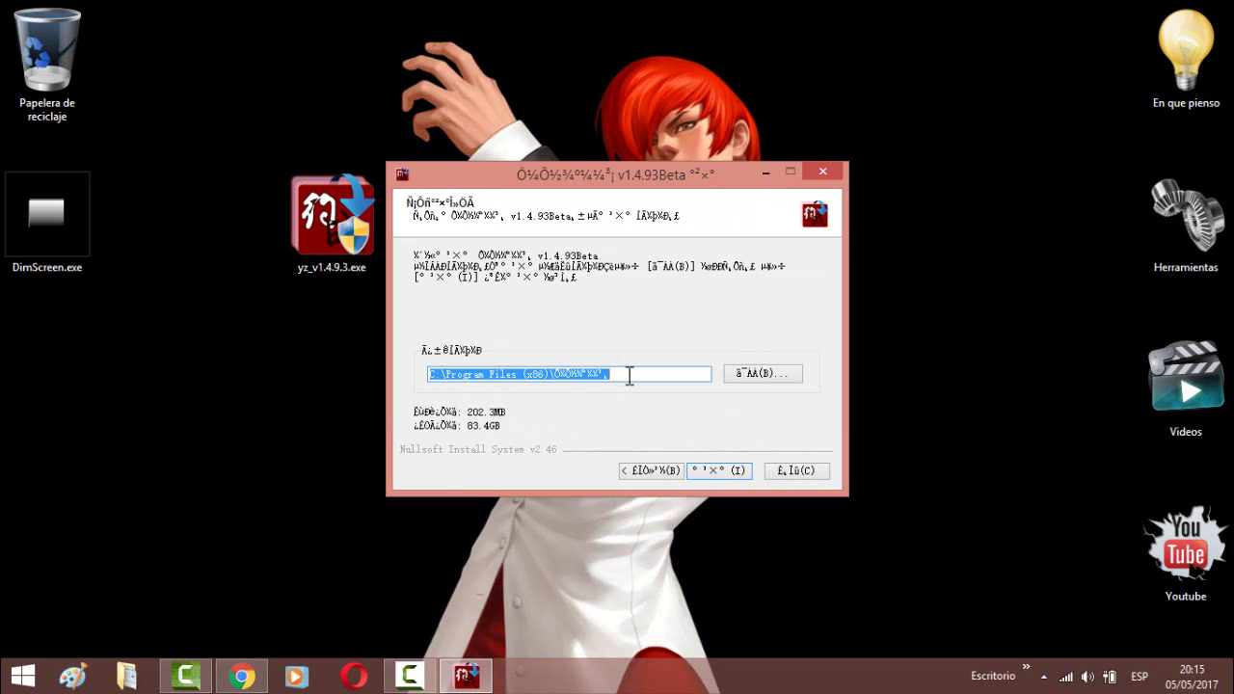
left_click(628, 376)
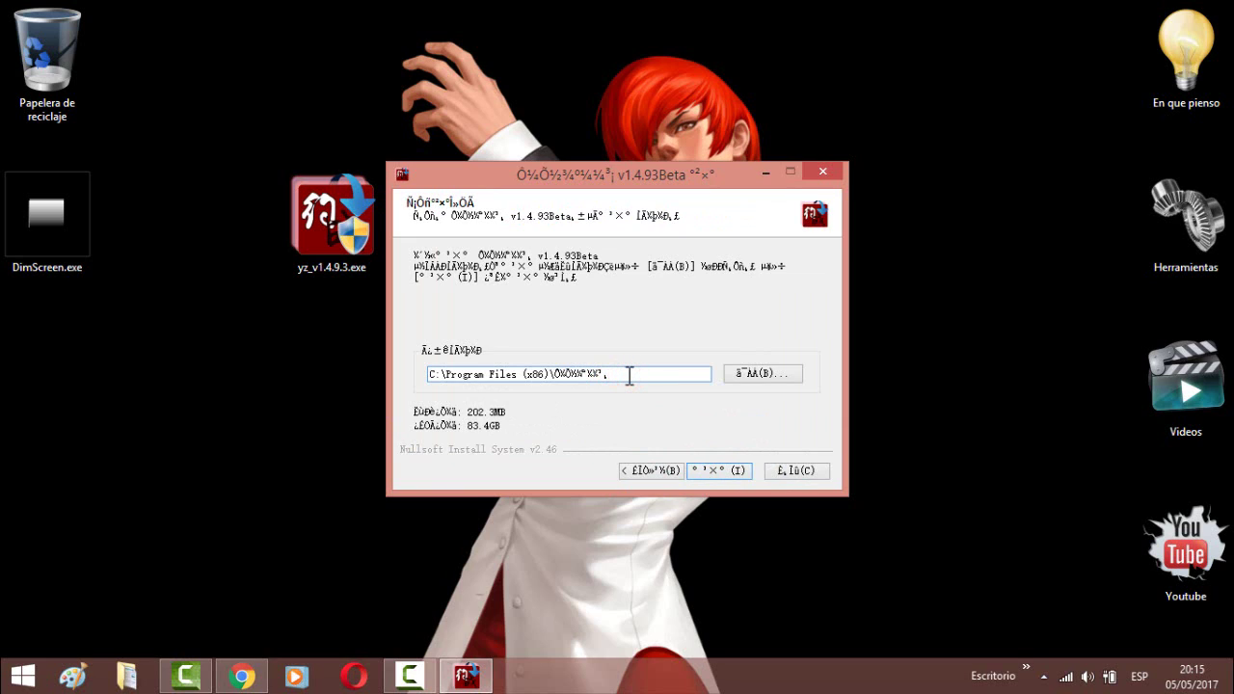
left_click(701, 470)
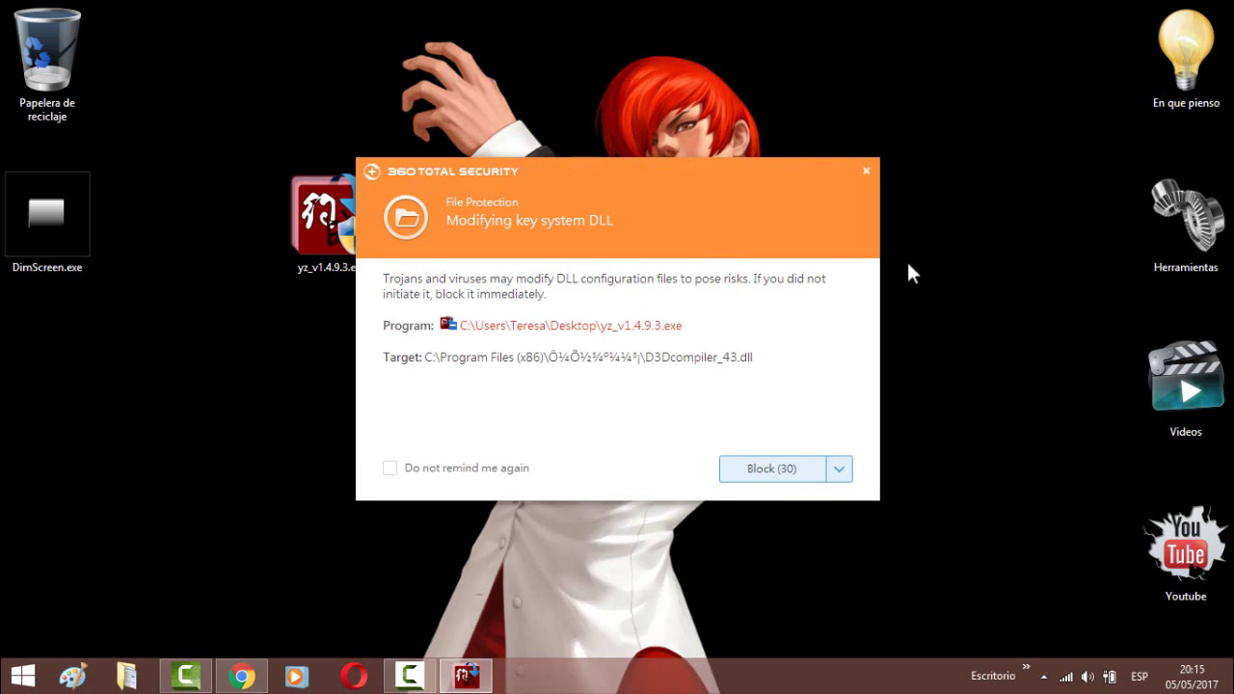
- Choose Allow all in the 360 alert about the installer's D3Dcompiler_43.dll change
left_click(838, 469)
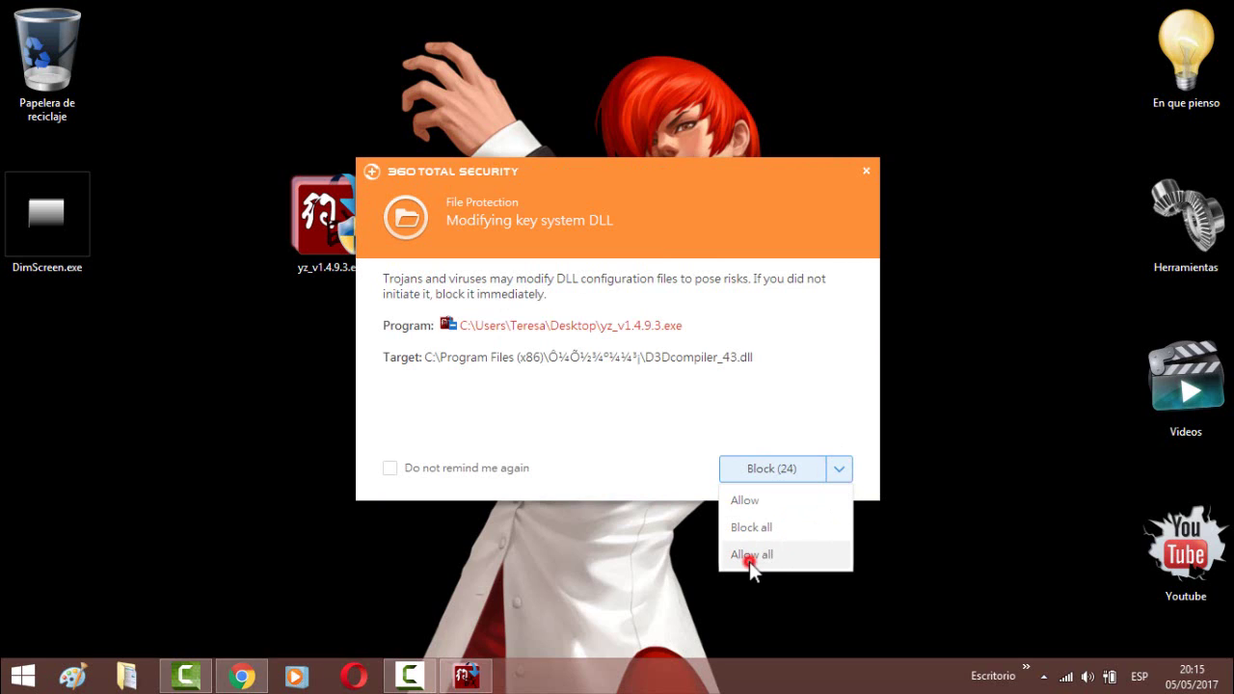
left_click(750, 556)
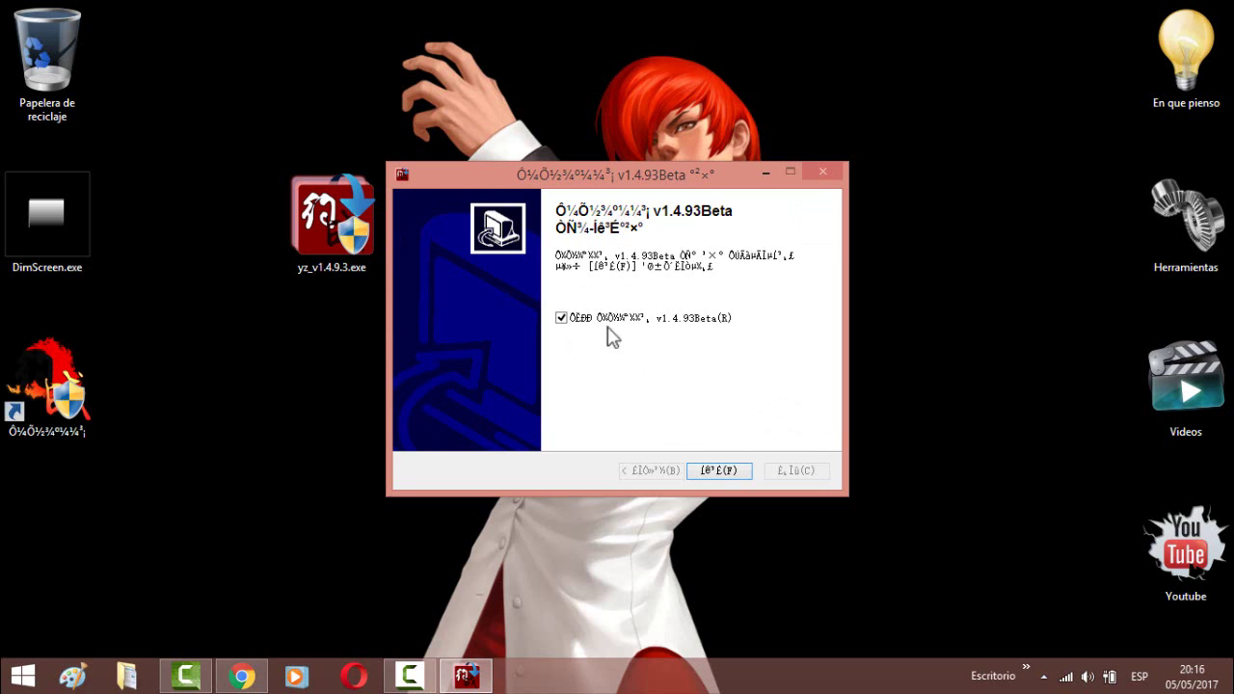
- Leave the run-after-setup option checked and click Finish to launch the v1.4.93Beta client
left_click(563, 319)
left_click(564, 319)
left_click(564, 319)
left_click(563, 319)
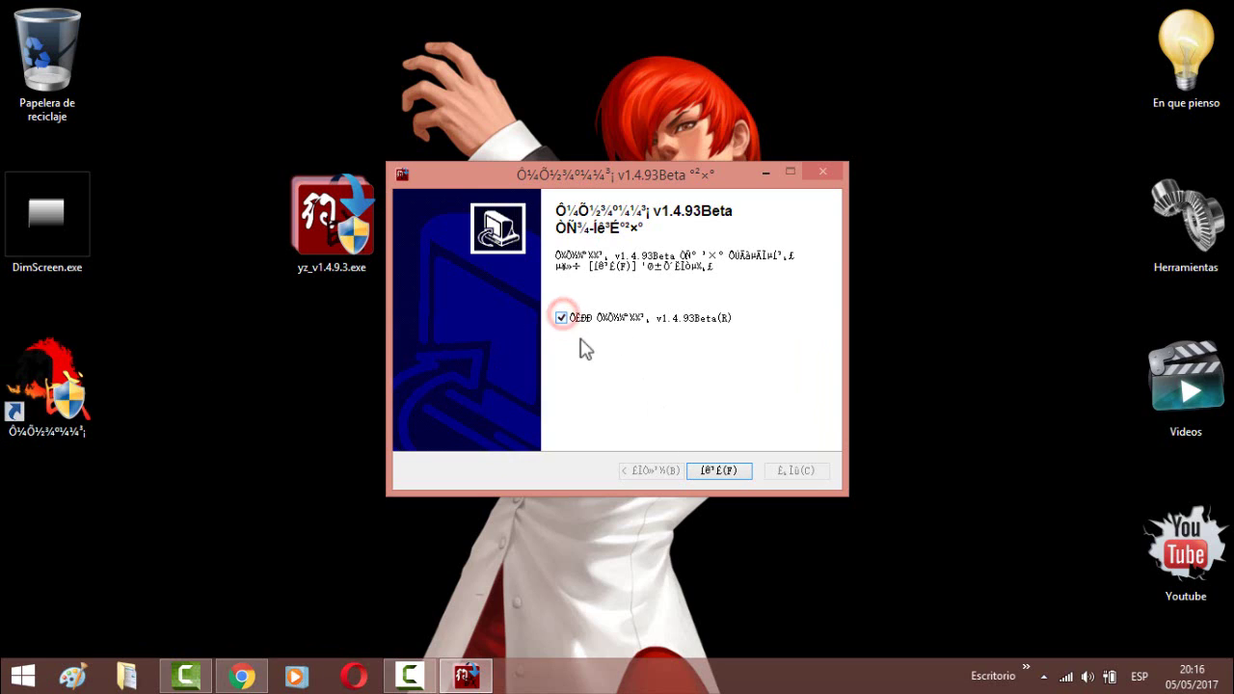
left_click(716, 471)
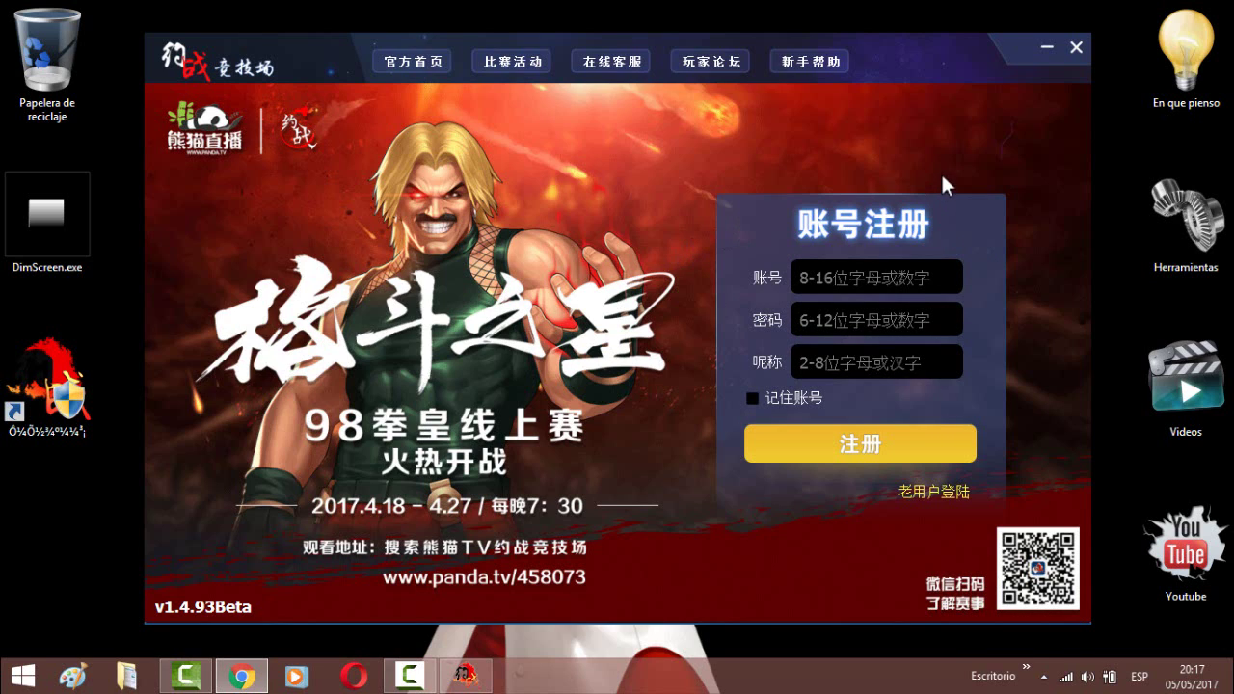
- Enter the new account name in the 账号 field, correcting its ending
left_click(857, 278)
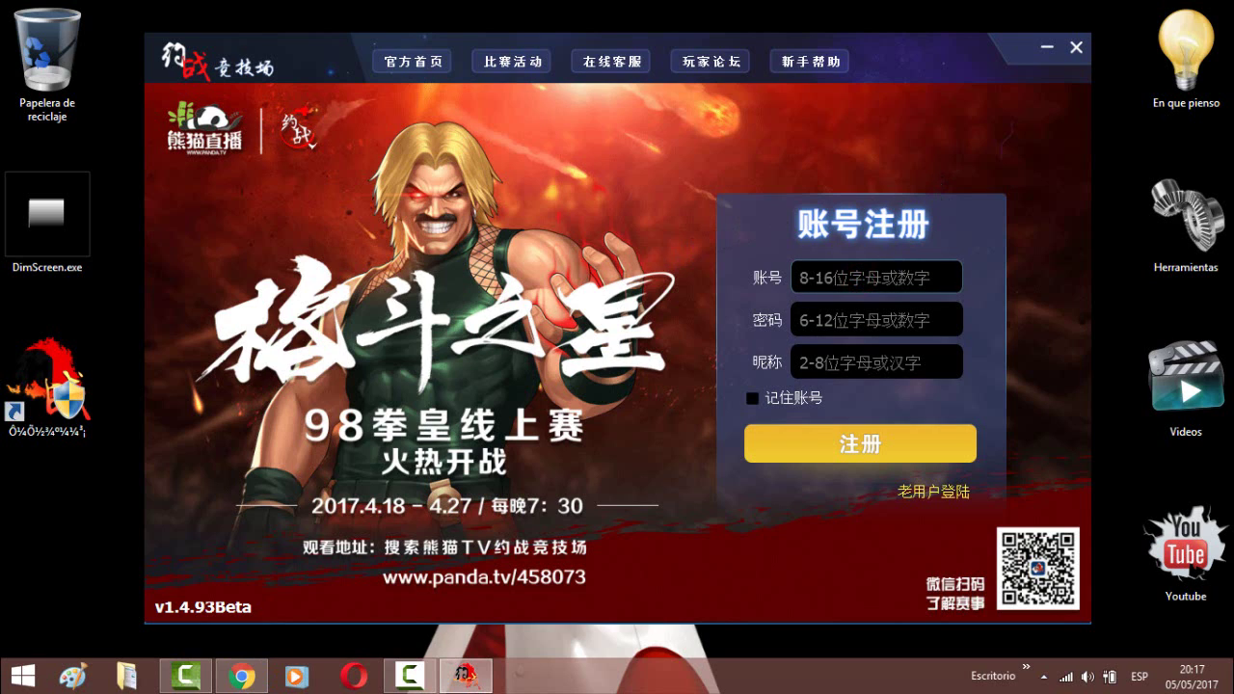
left_click(853, 320)
key("Tab")
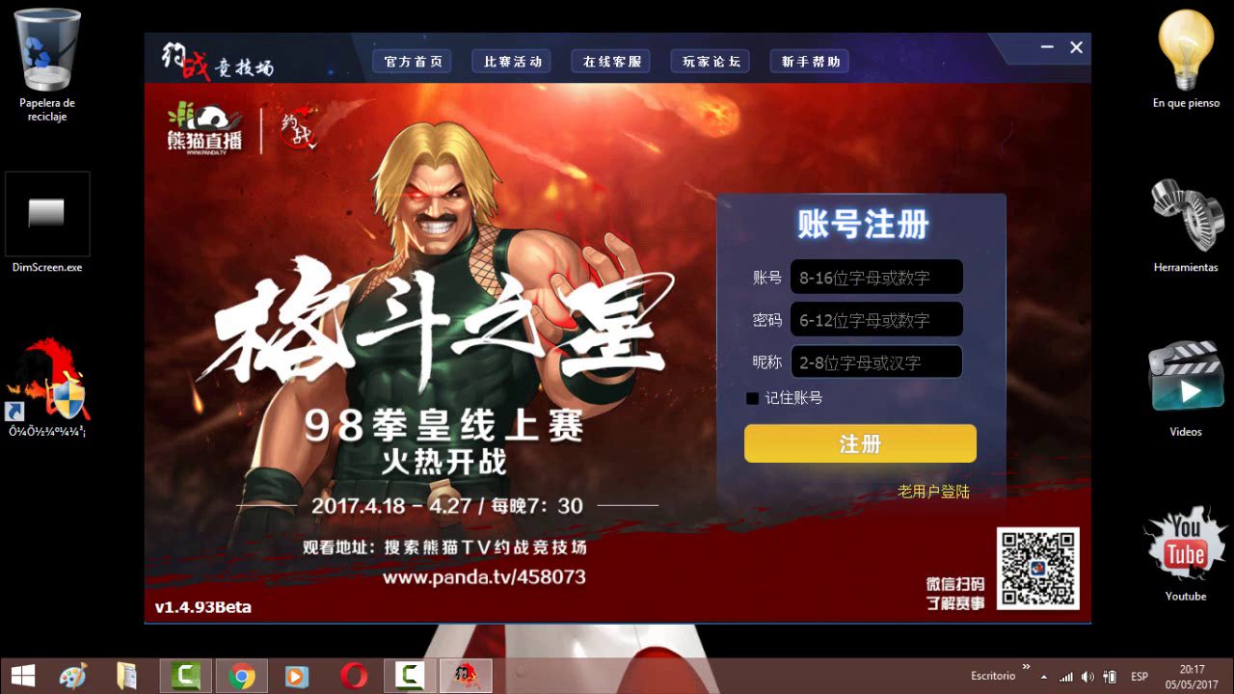
left_click(837, 360)
left_click(889, 279)
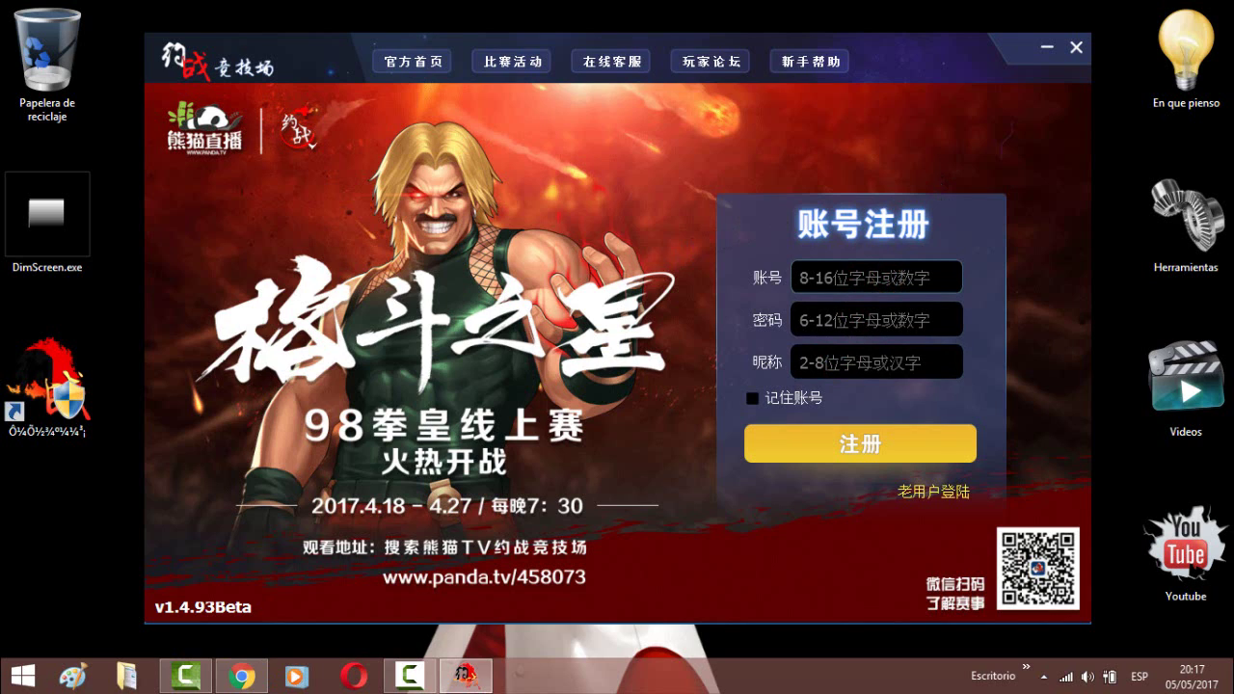
type("Fig")
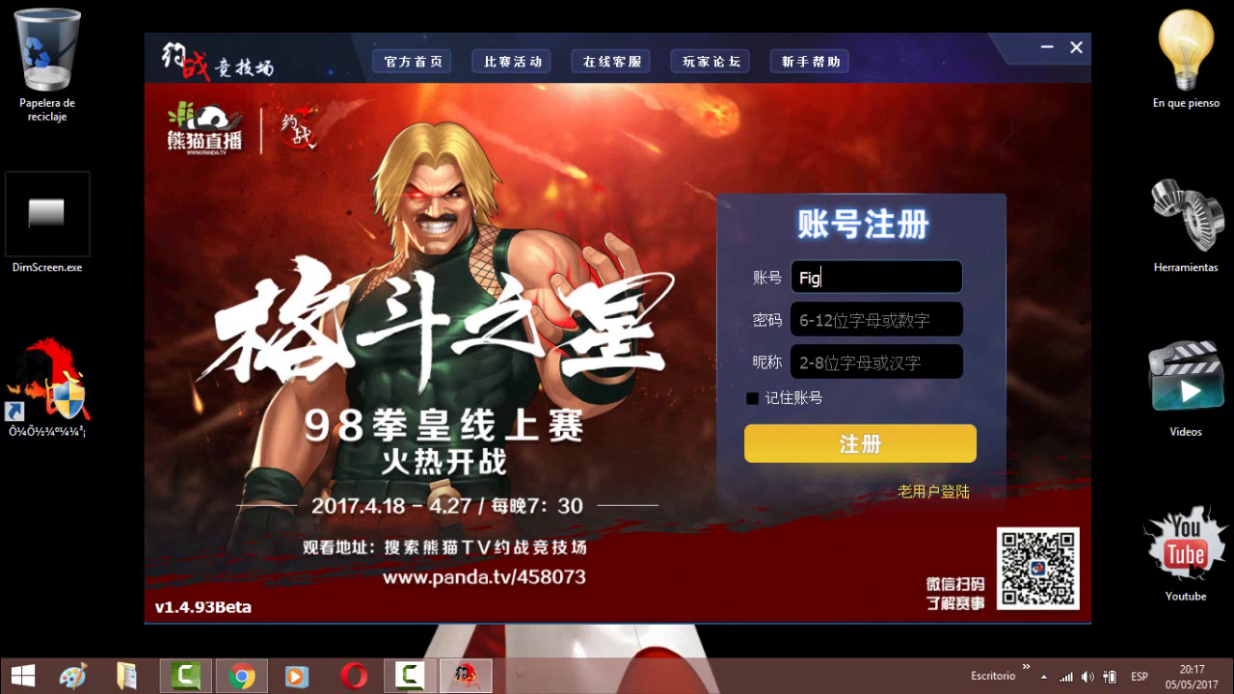
type("hter")
key("BackSpace")
key("BackSpace")
key("BackSpace")
key("BackSpace")
key("BackSpace")
key("BackSpace")
key("BackSpace")
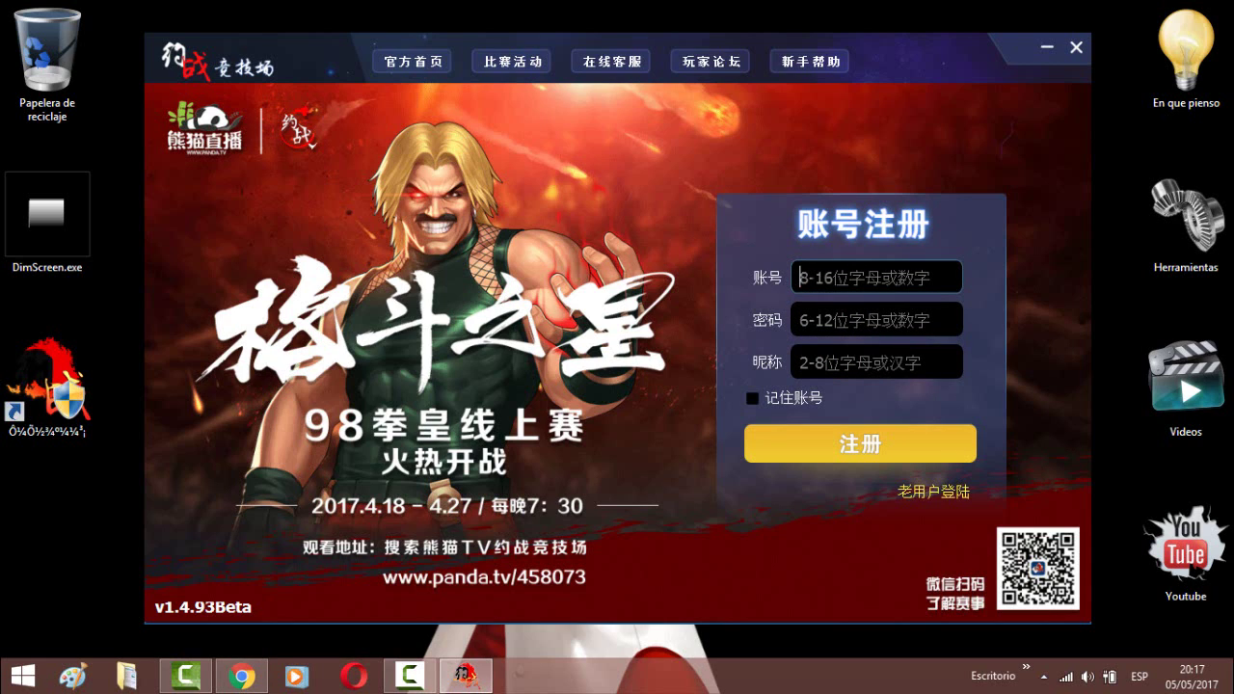
left_click(865, 277)
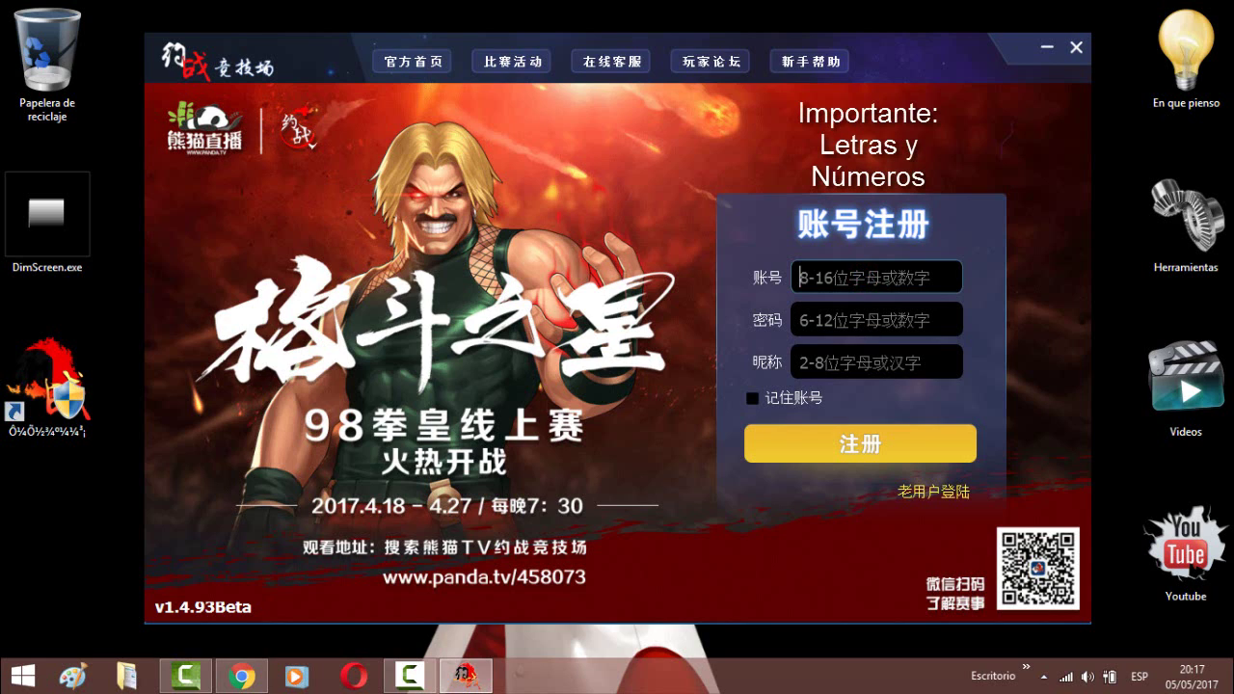
type("Fighterc")
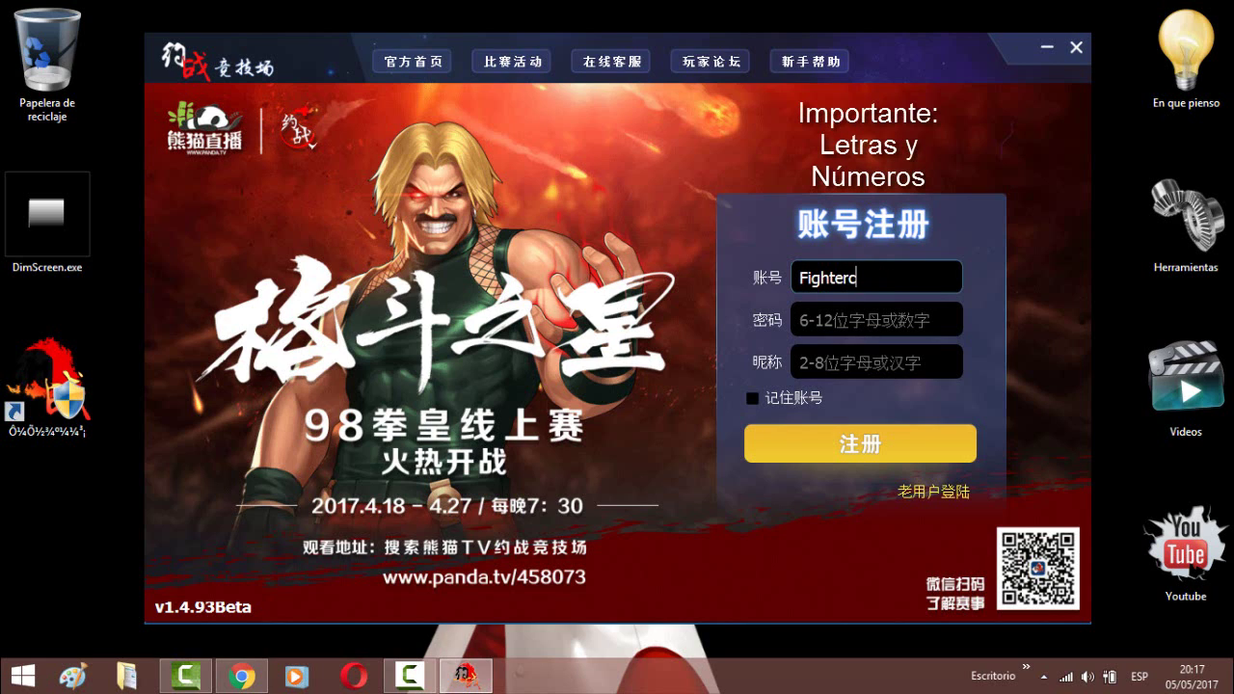
type("har12")
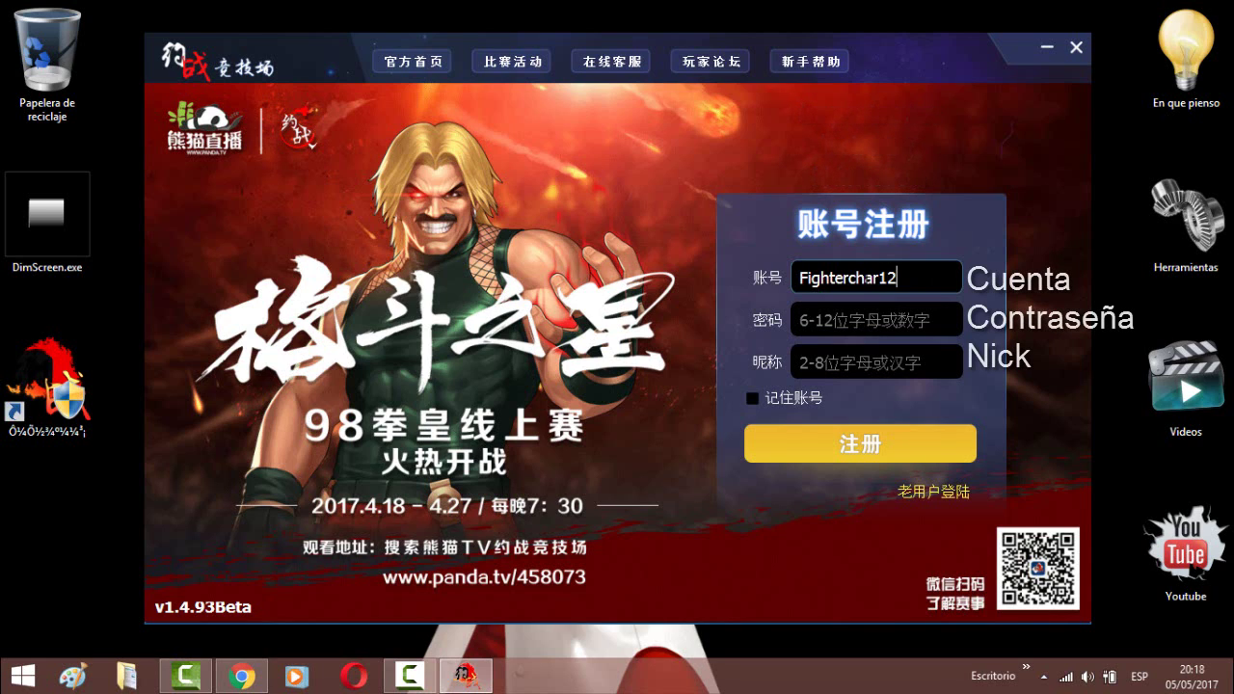
key("BackSpace")
key("BackSpace")
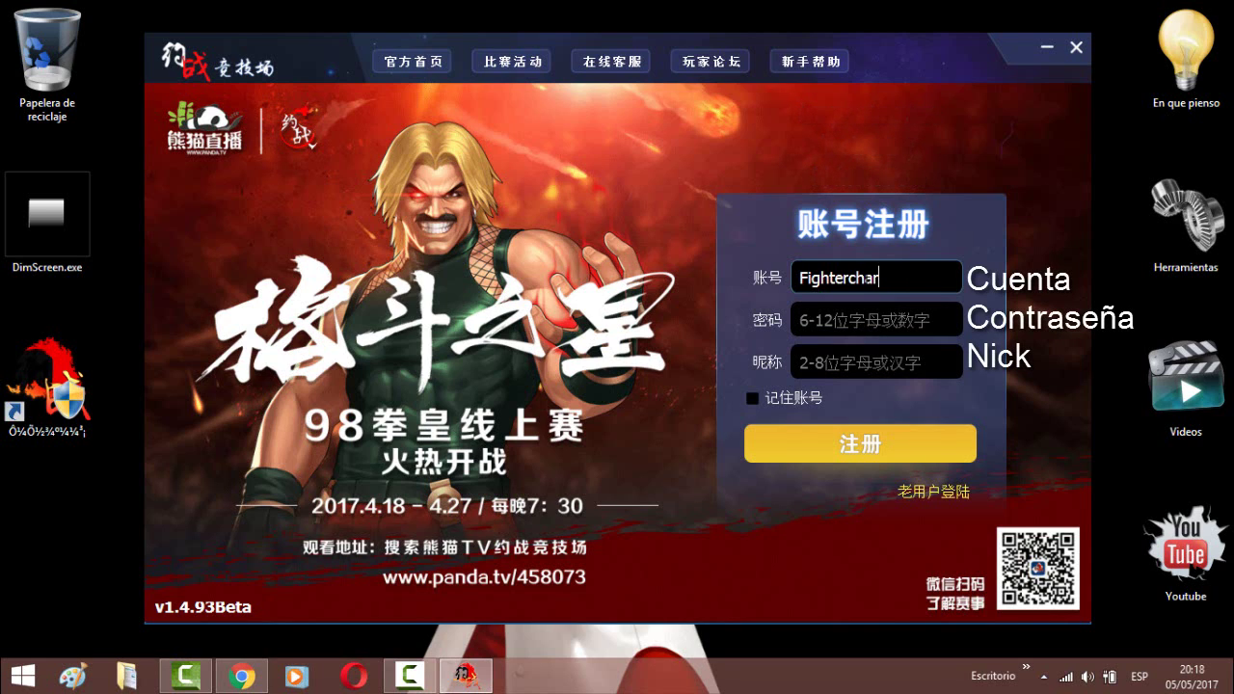
type("98")
- Type the account password into the 密码 field
left_click(856, 310)
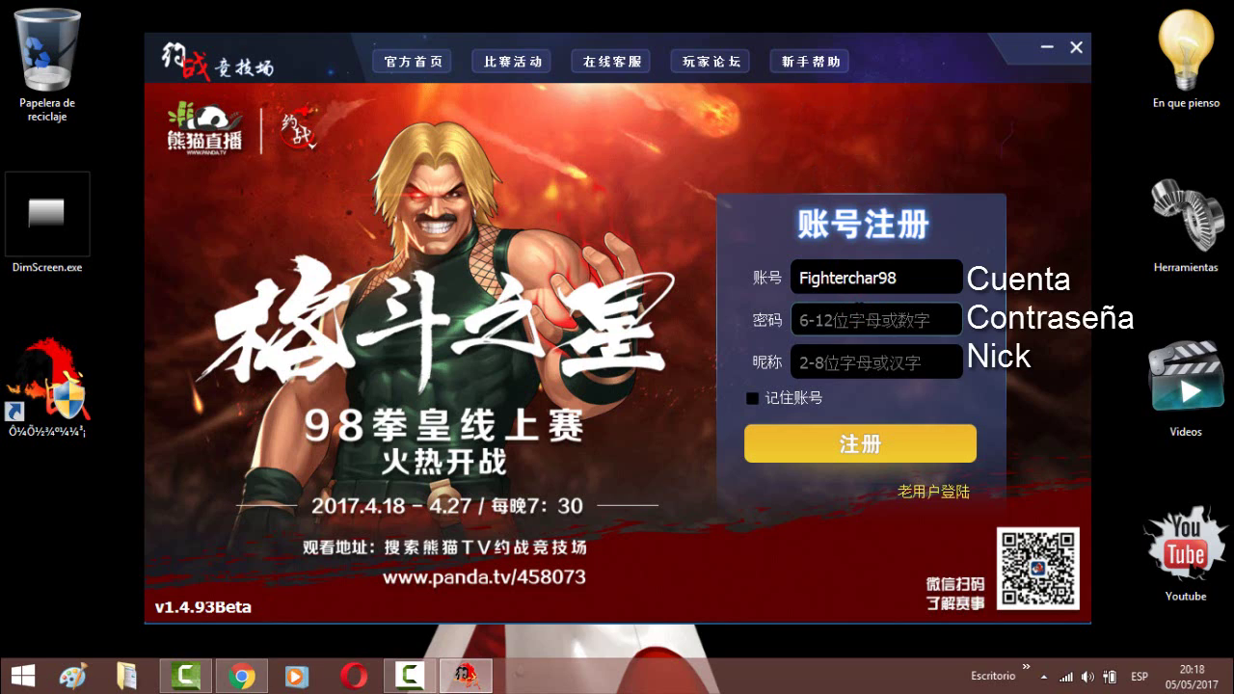
type("c")
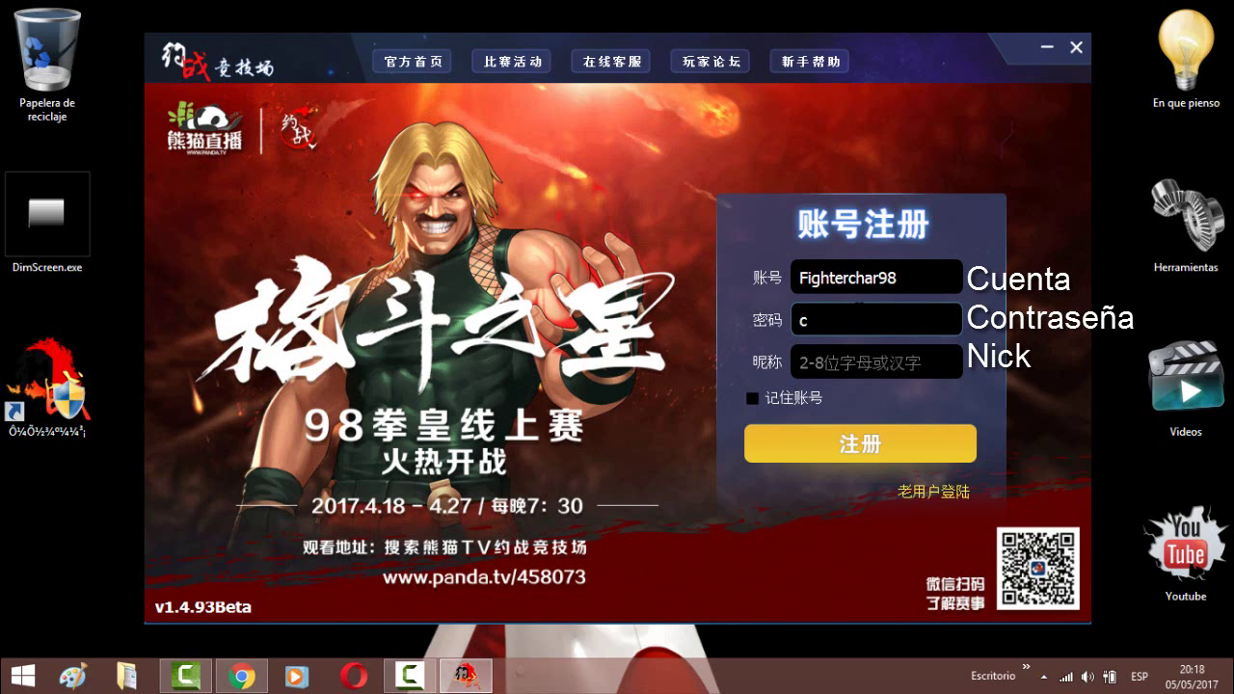
key("BackSpace")
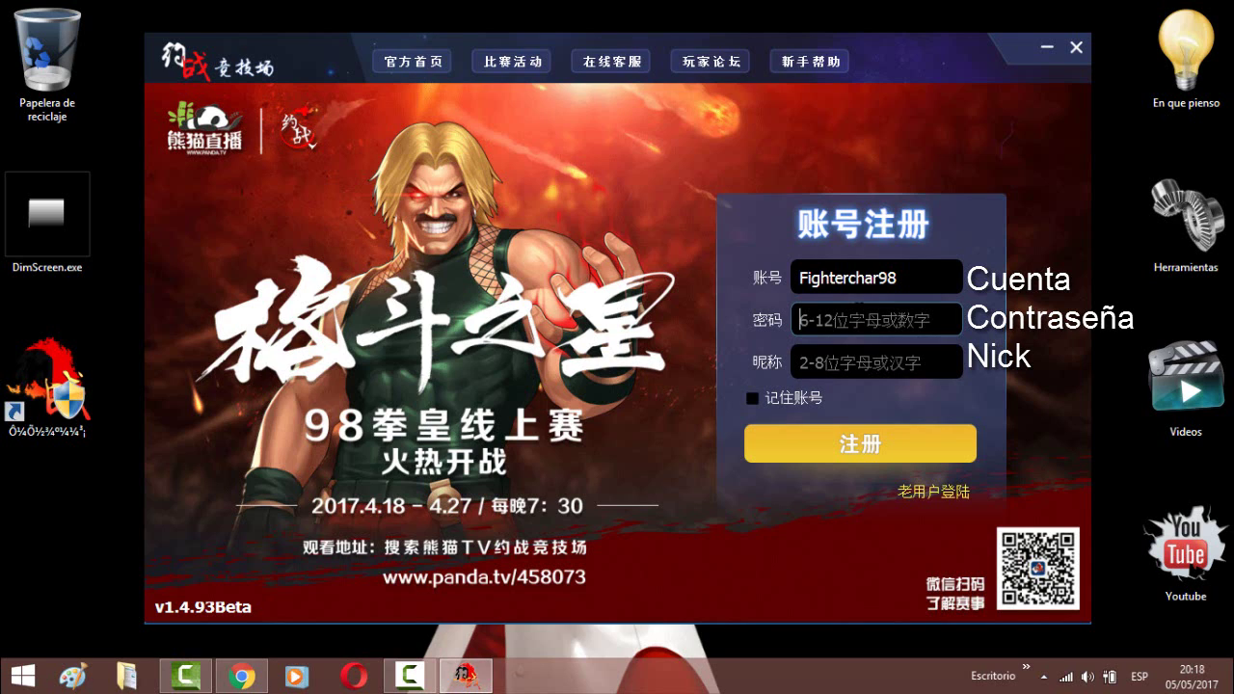
type("kof98")
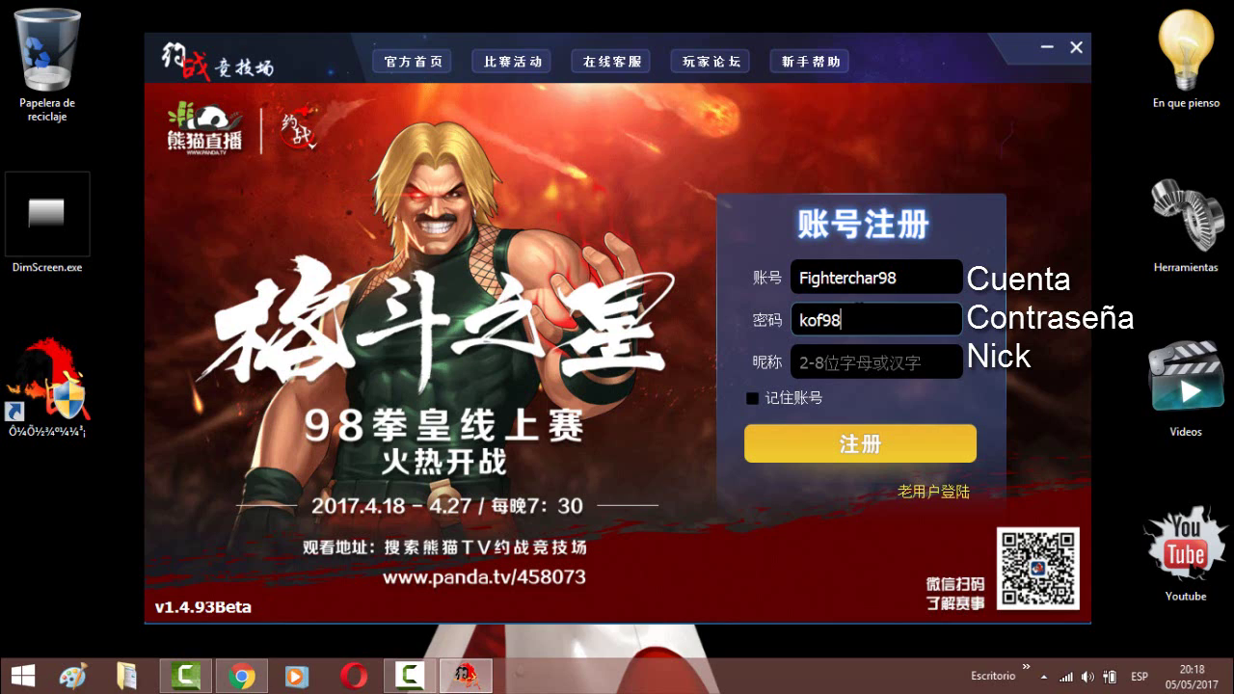
type("kof98")
left_click(873, 358)
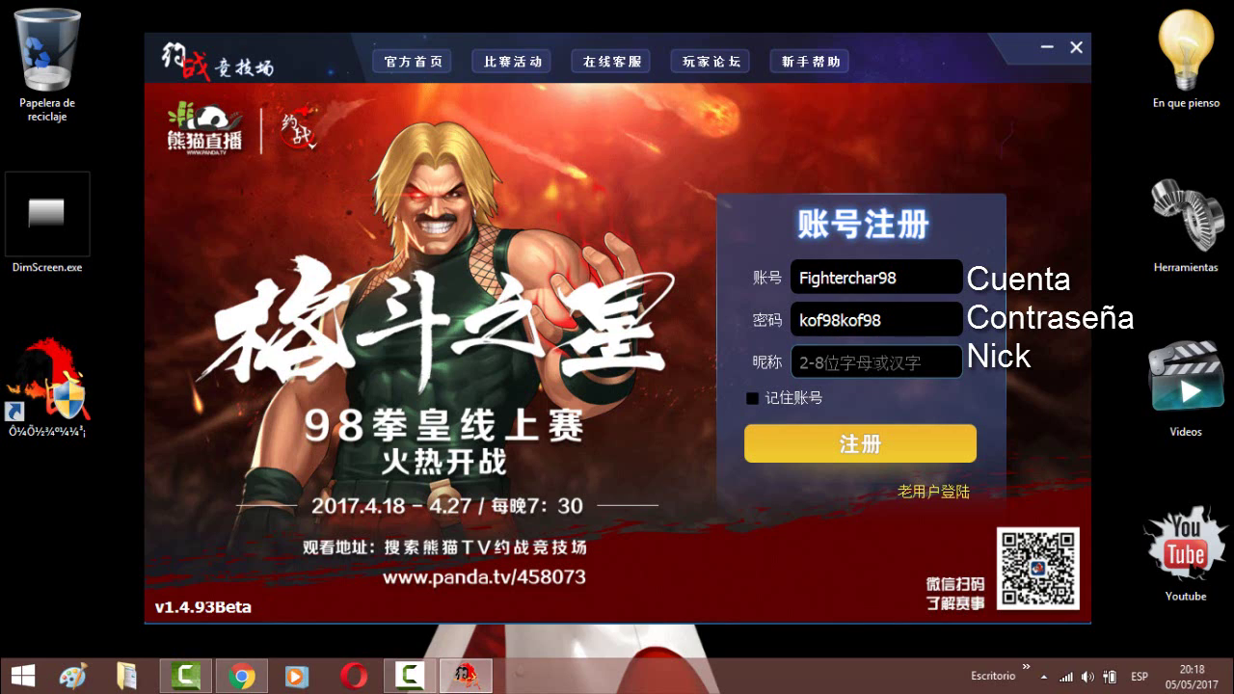
- Enter a nickname in the 昵称 field and tick 记住账号
type("figh")
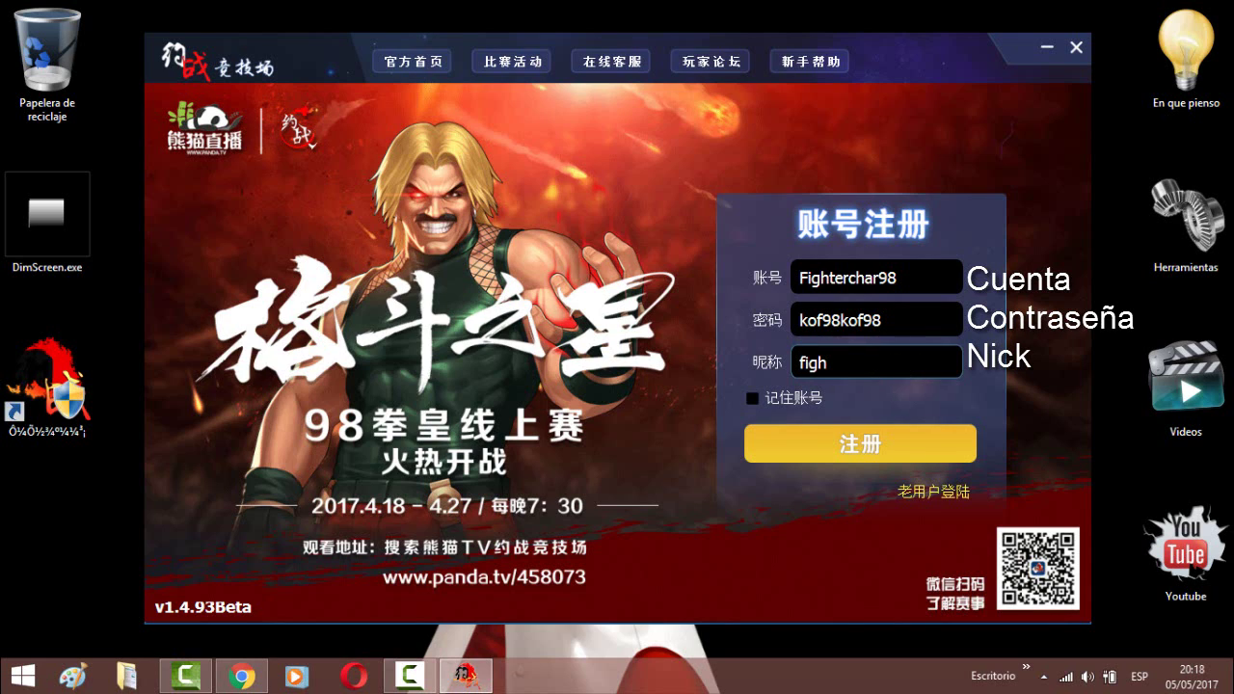
key("BackSpace")
key("BackSpace")
key("BackSpace")
key("BackSpace")
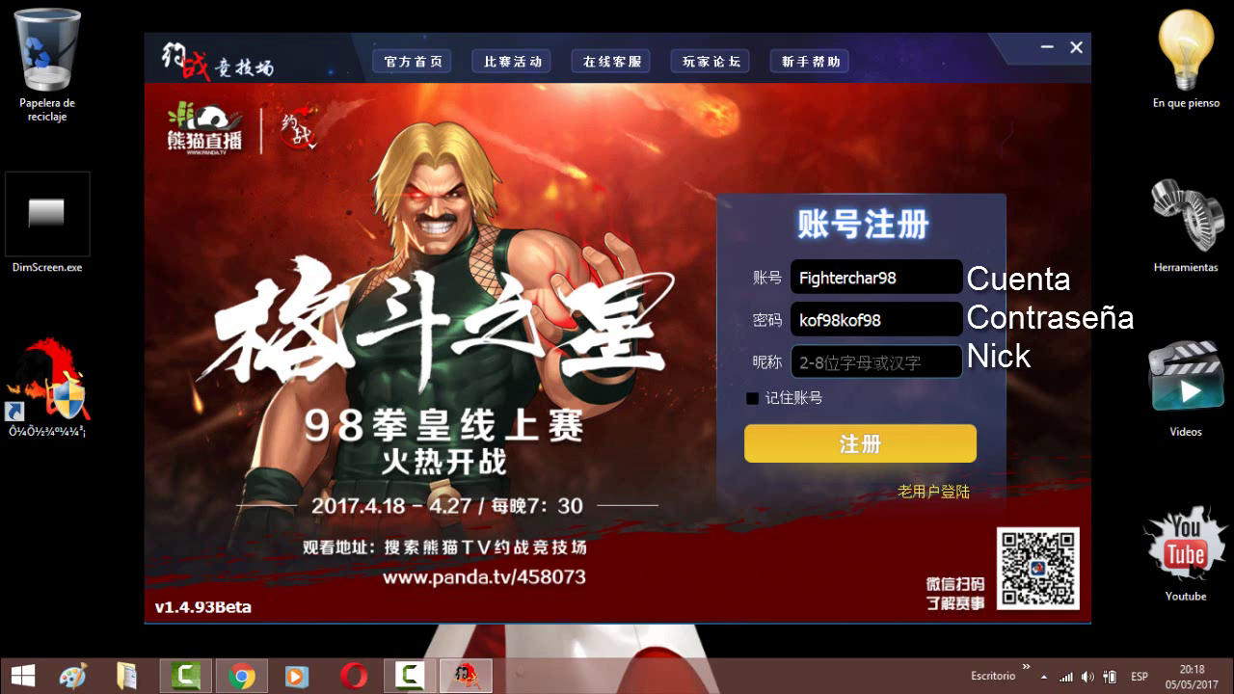
type("kof9")
key("BackSpace")
key("BackSpace")
key("BackSpace")
key("BackSpace")
type("fight")
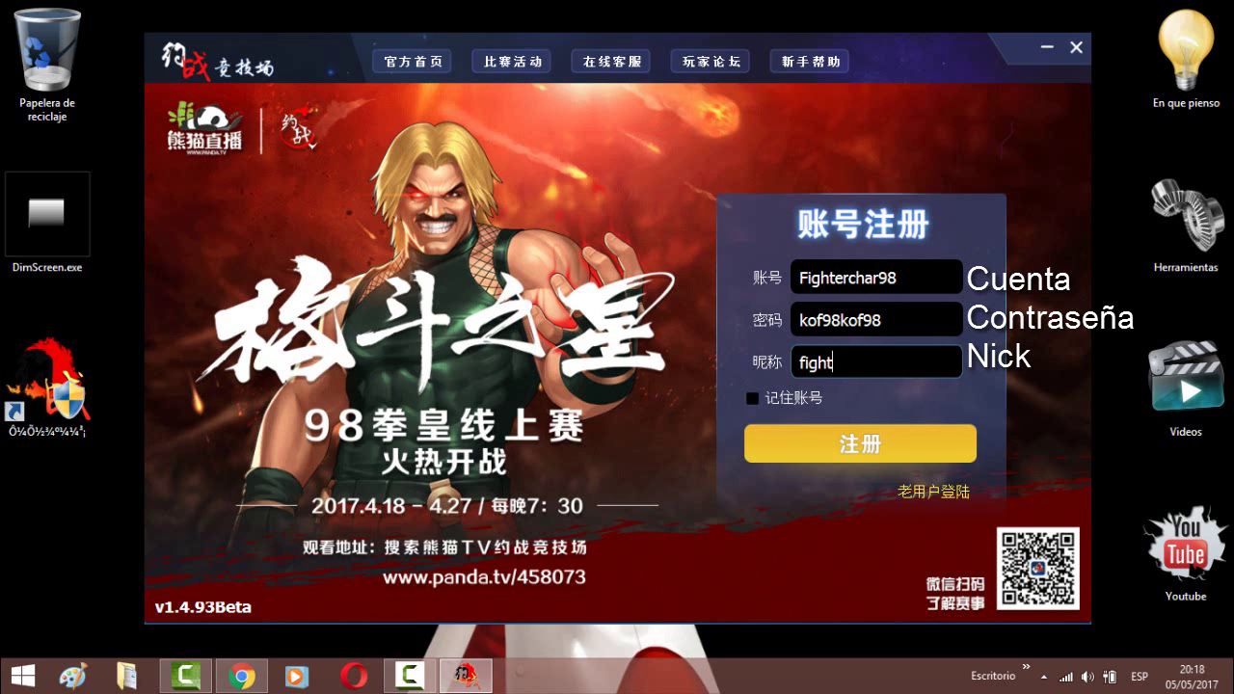
type("arg")
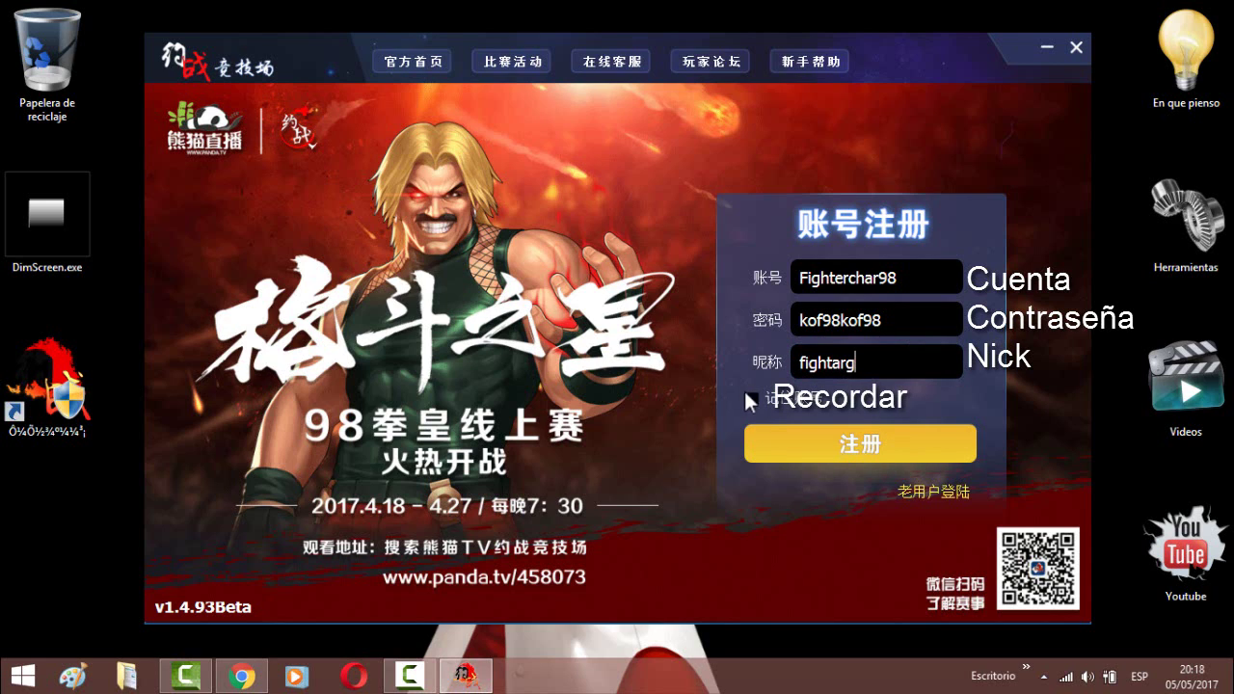
left_click(750, 398)
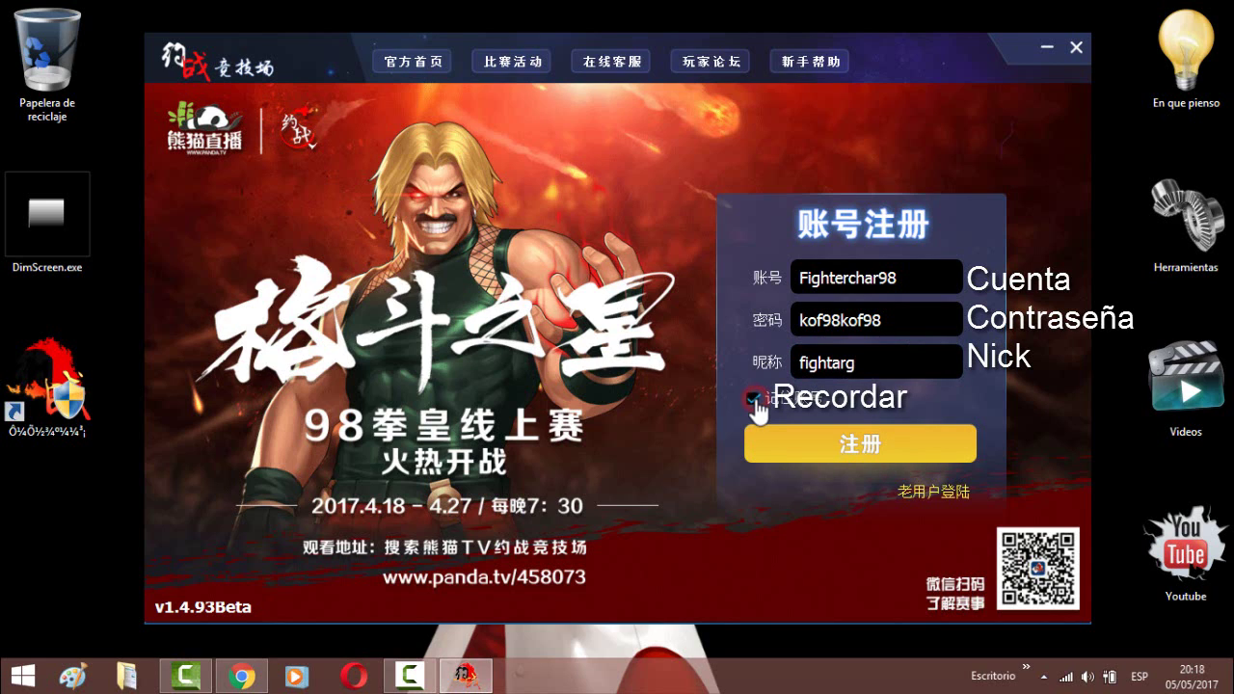
- Submit the registration with the yellow 注册 button and wait for the lobby to load
left_click(836, 449)
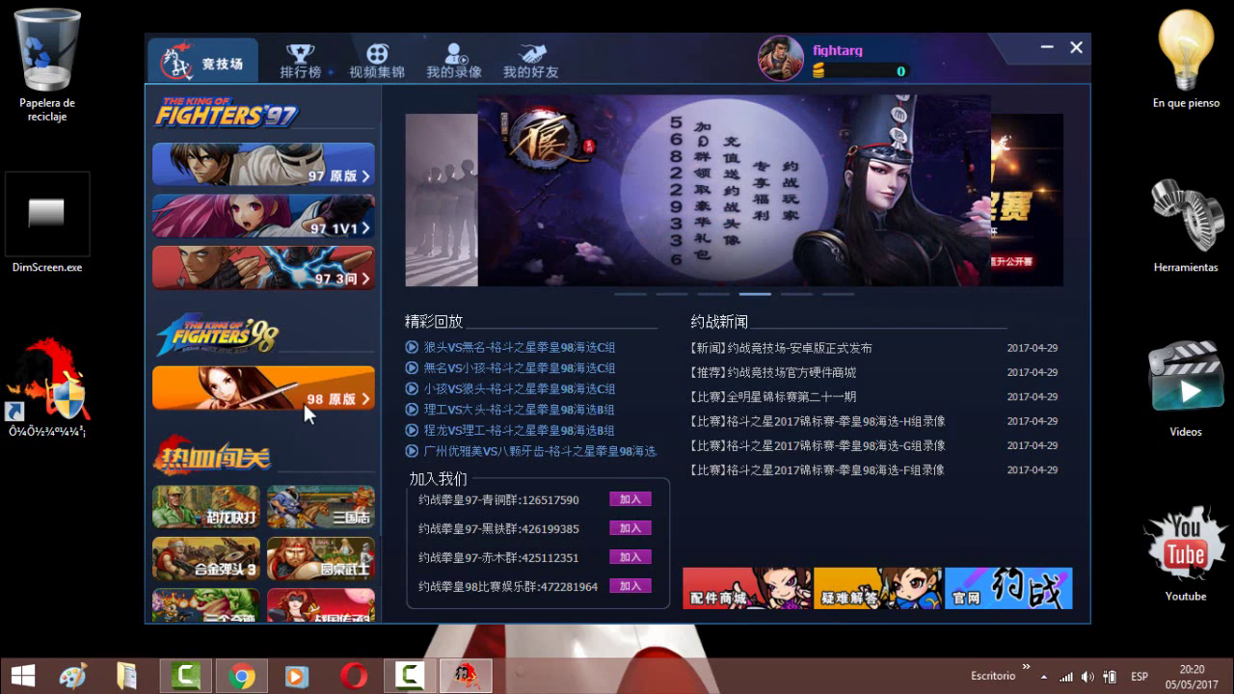
- Enter the 98 原版 lobby under the King of Fighters 98 section
left_click(303, 400)
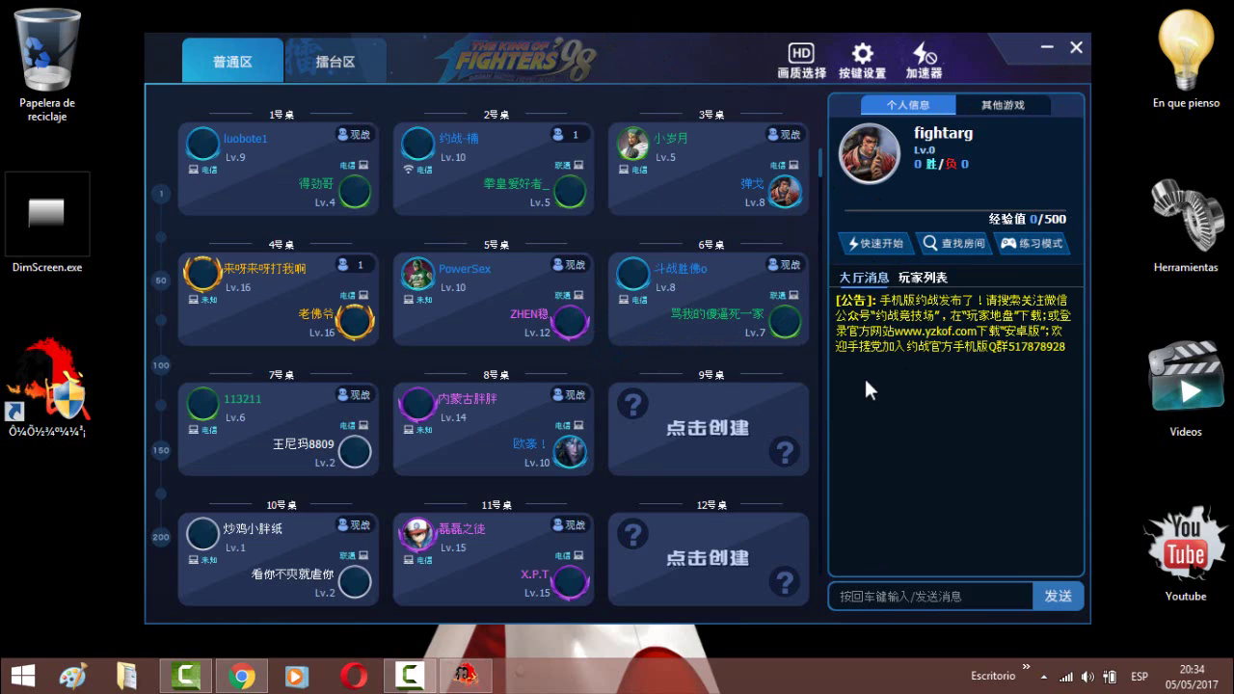
- Start a KOF 98 practice game from the lobby's 练习模式 button
left_click(1043, 245)
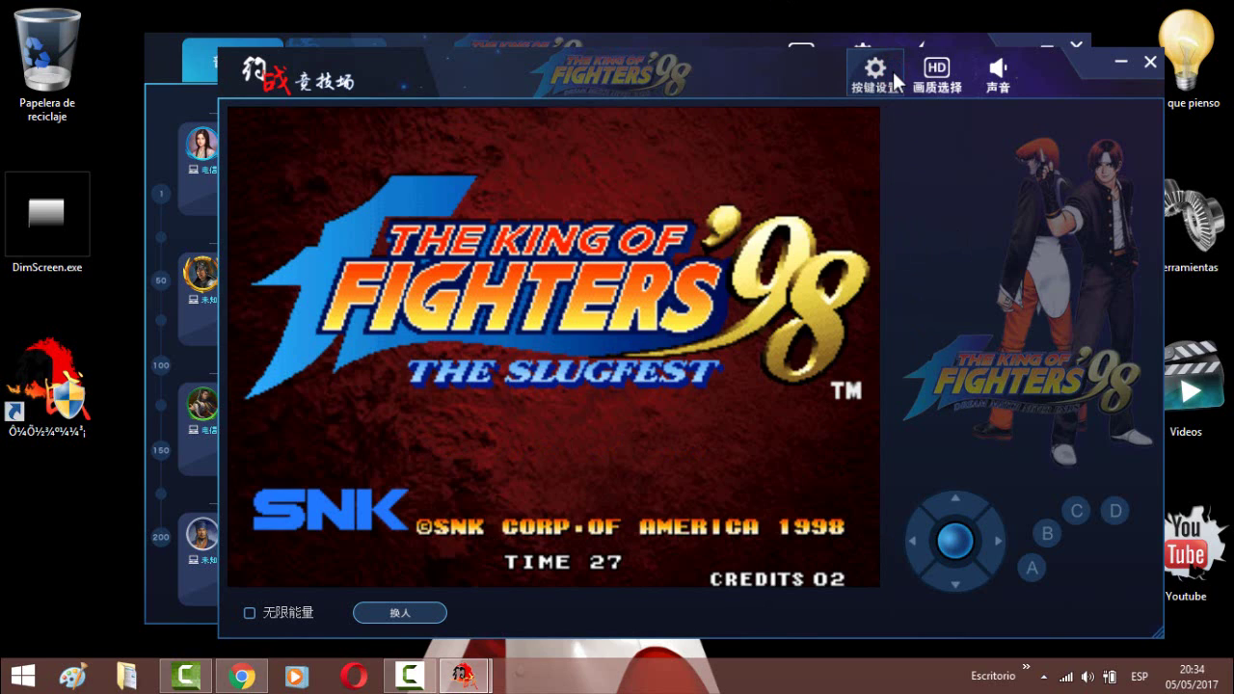
- Rebind KOF 98 controls (down to S, heavy kick D to K-22, heavy punch C unassigned) and save
left_click(893, 71)
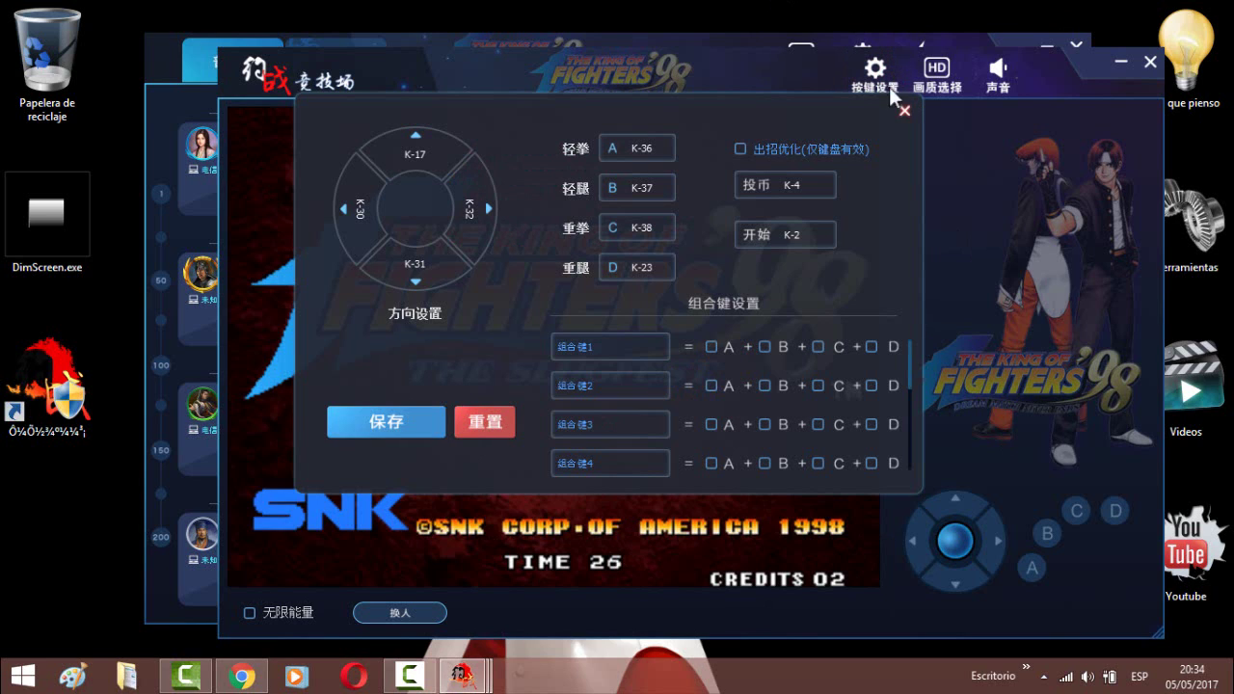
left_click(421, 165)
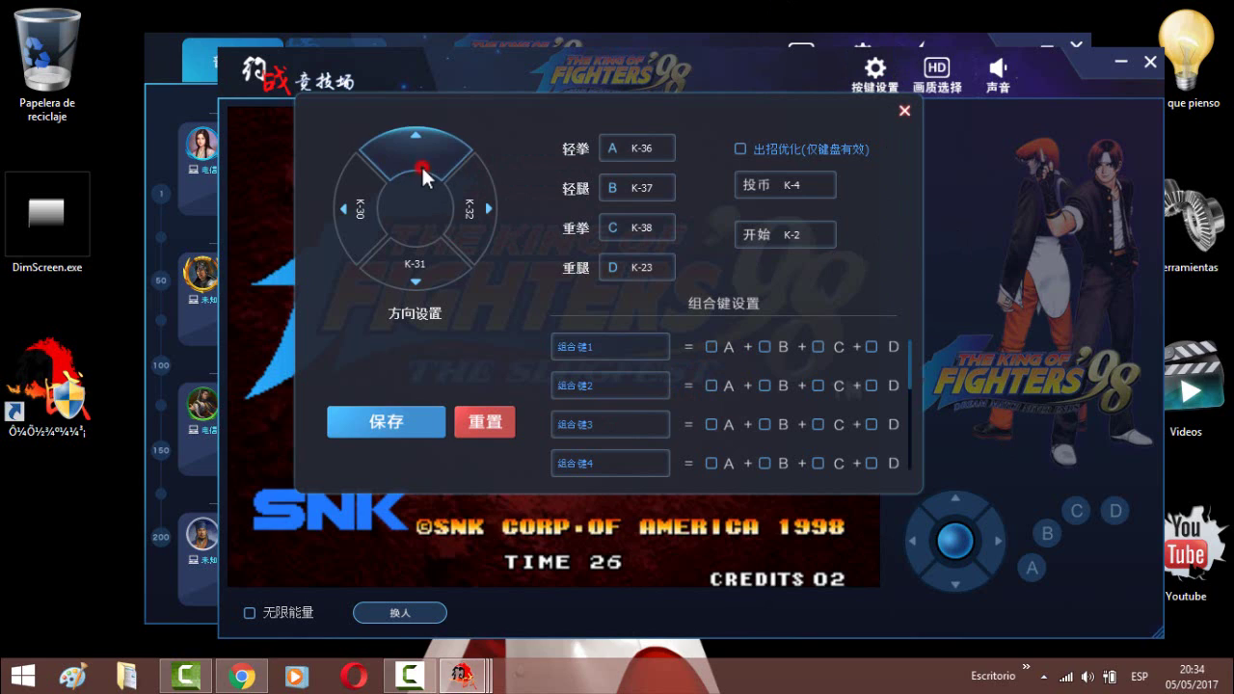
left_click(423, 259)
key("s")
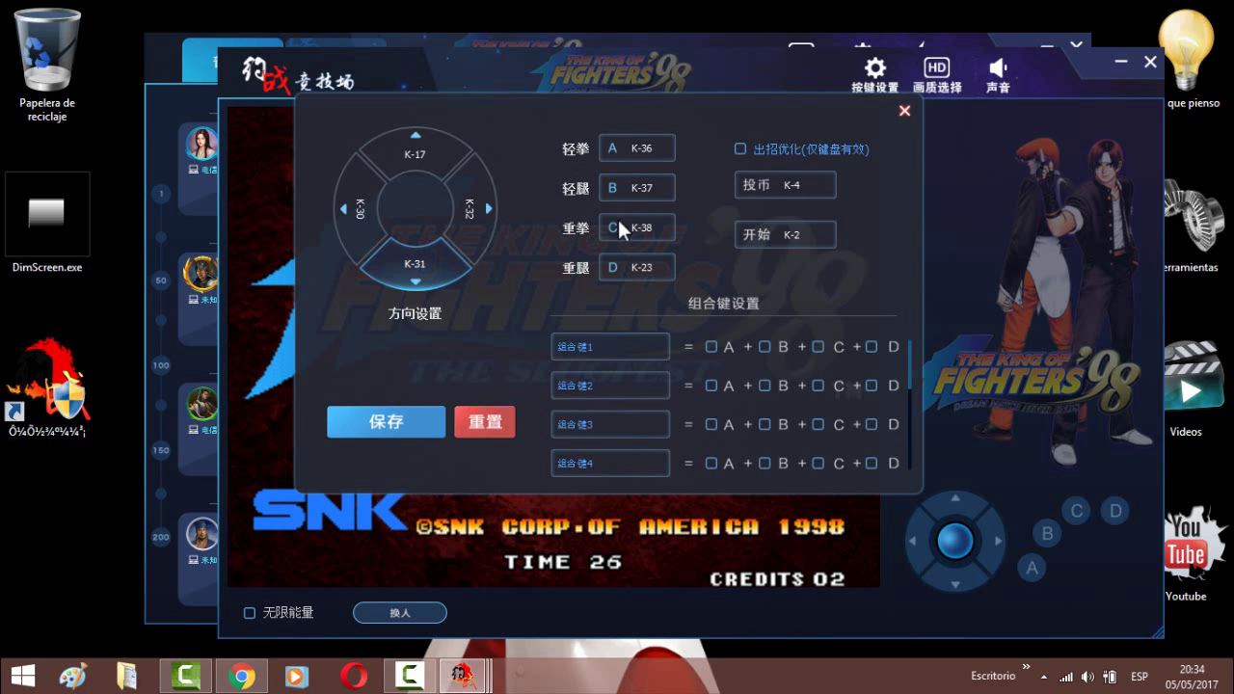
left_click(661, 154)
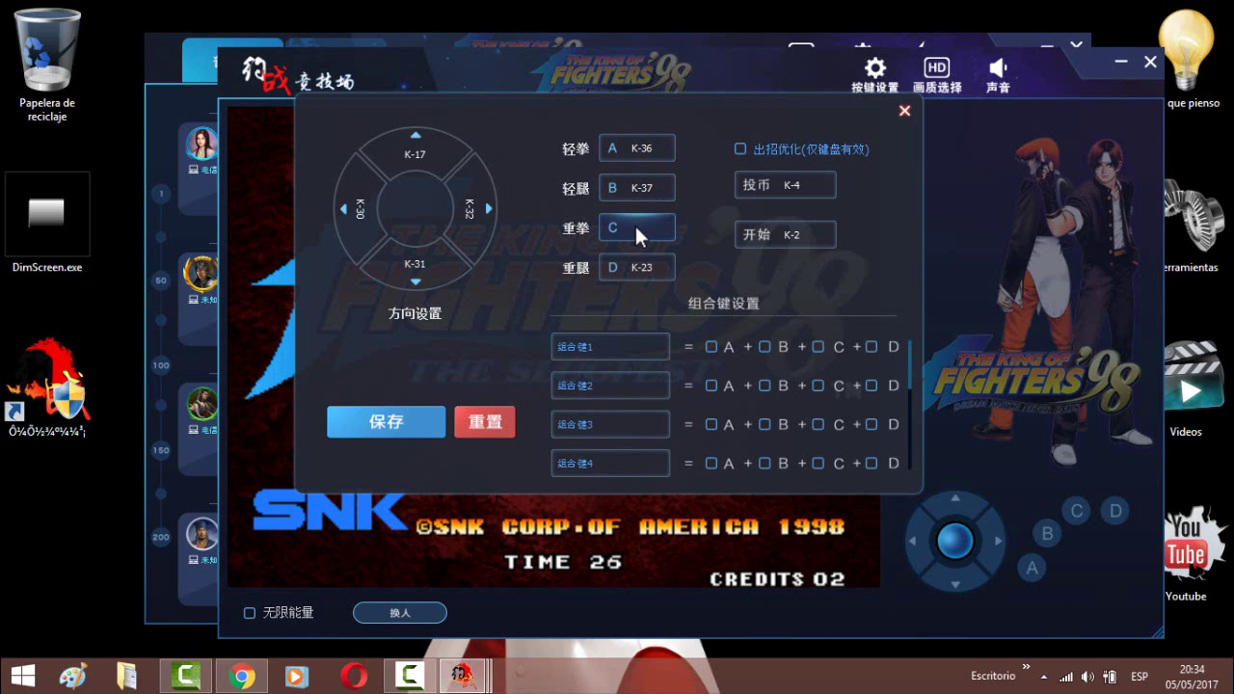
left_click(624, 267)
left_click(396, 410)
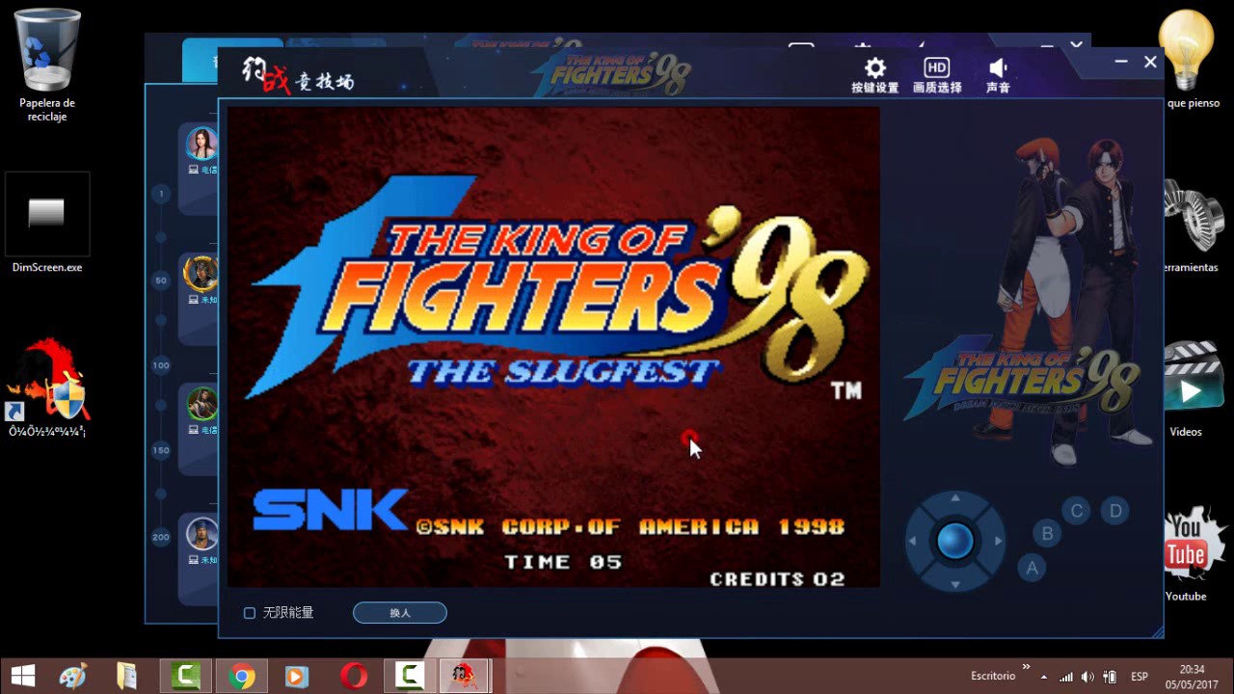
- Insert a coin, start the game, and settle on ADVANCED team mode after trying EXTRA
key("1")
key("5")
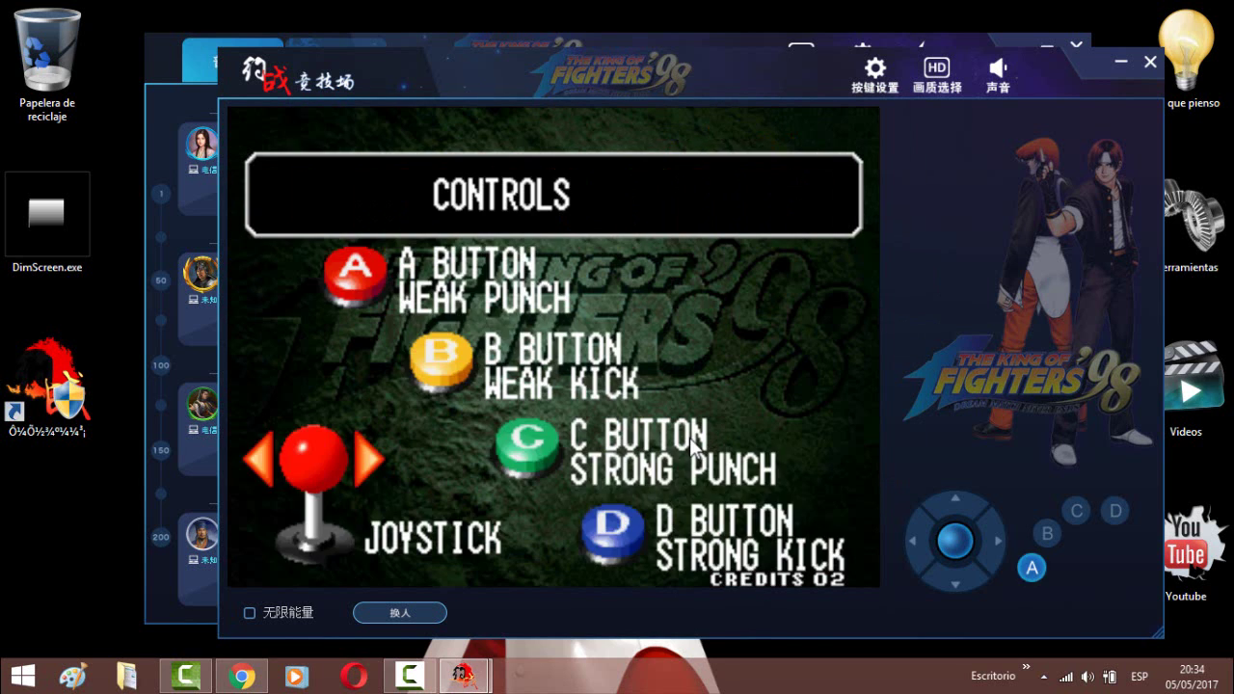
key("k")
key("d")
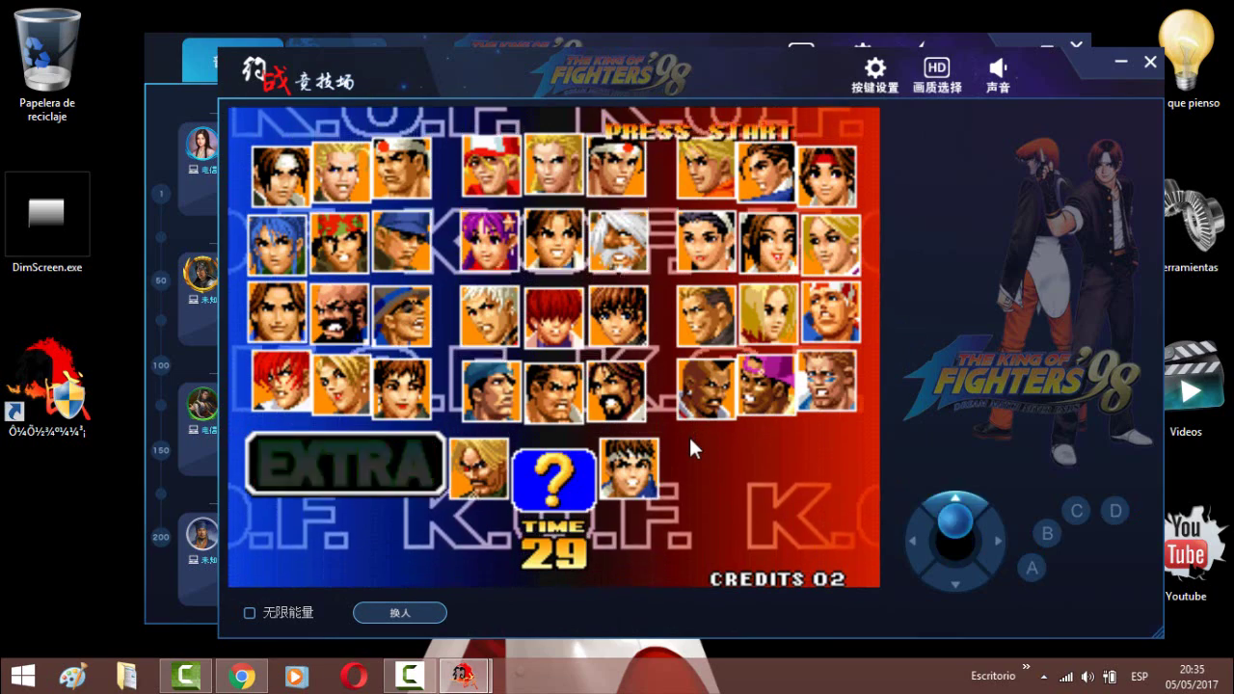
key("a")
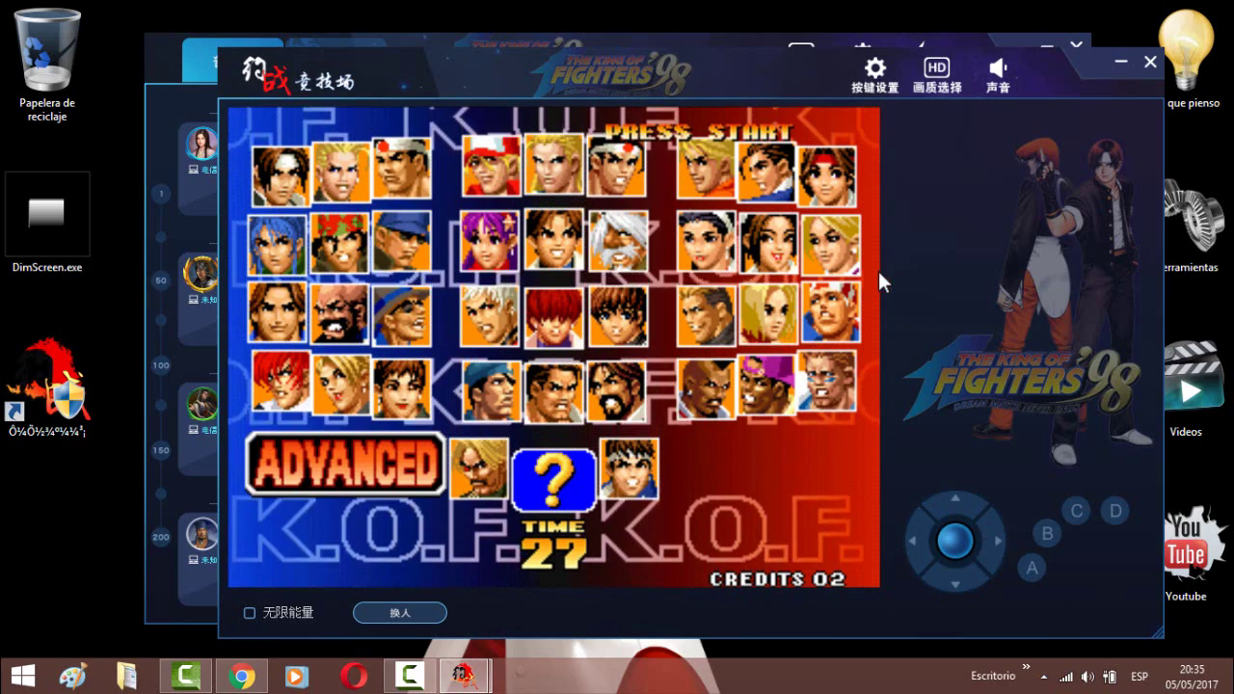
- Glance at the picture quality settings, then toggle full screen on and back to windowed
left_click(951, 88)
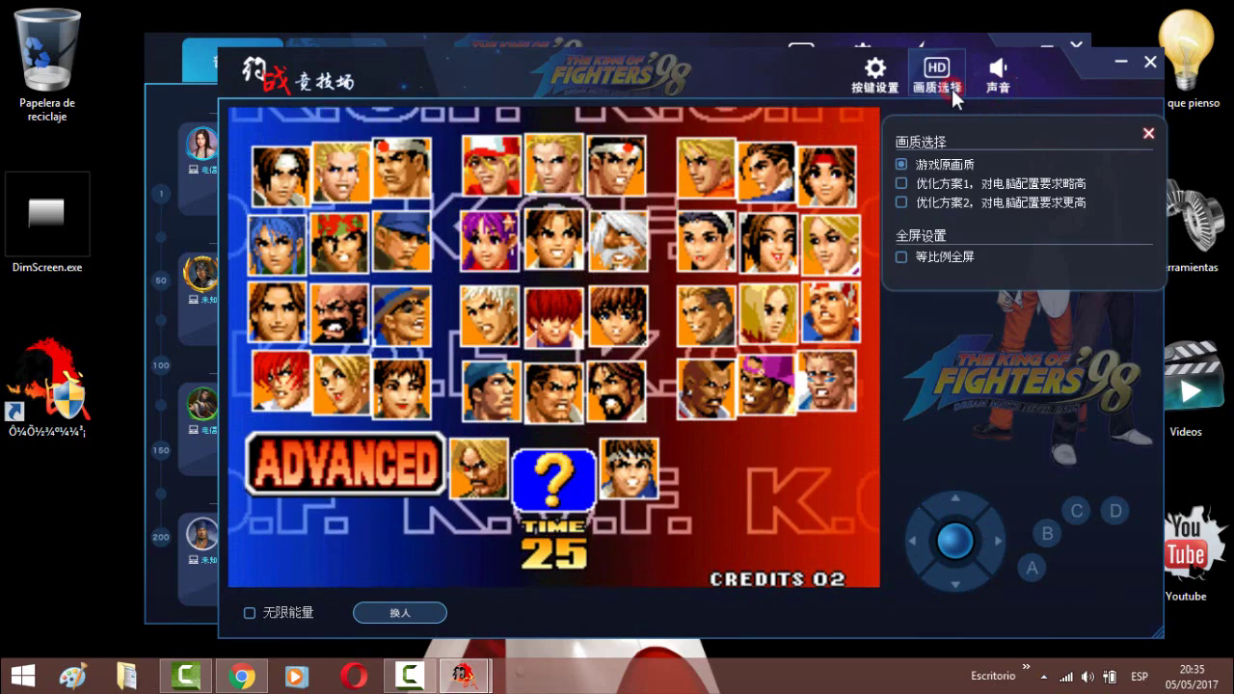
left_click(1147, 133)
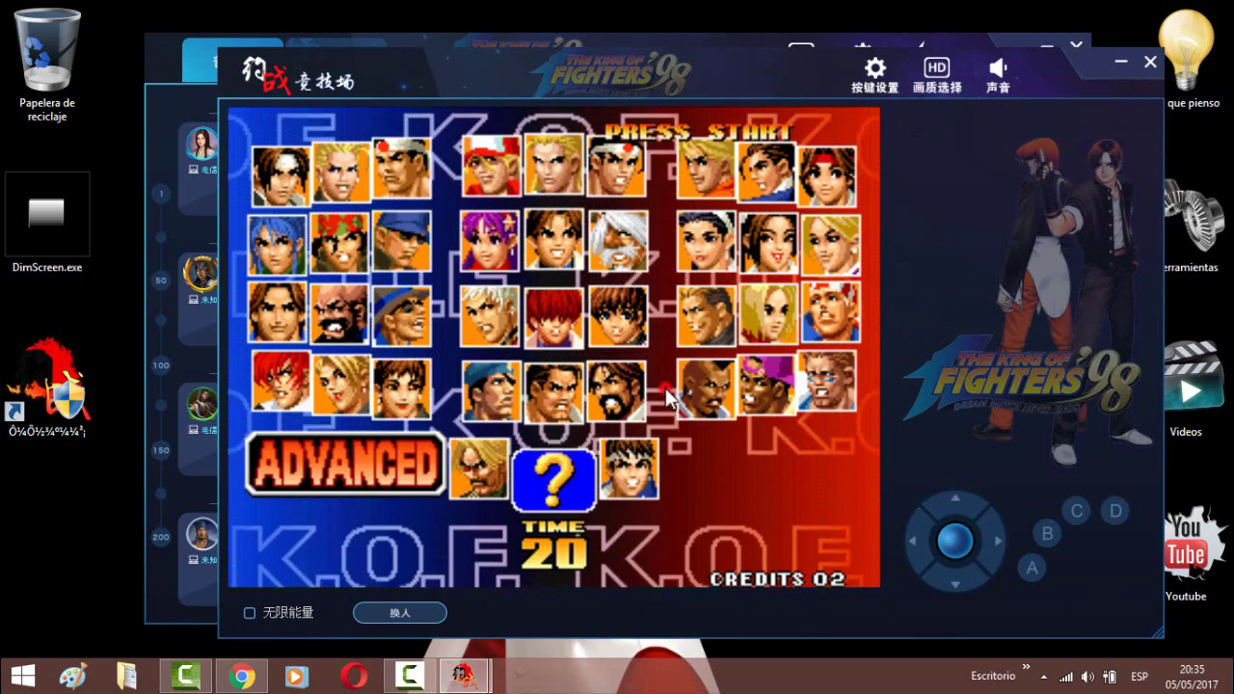
key("Tab")
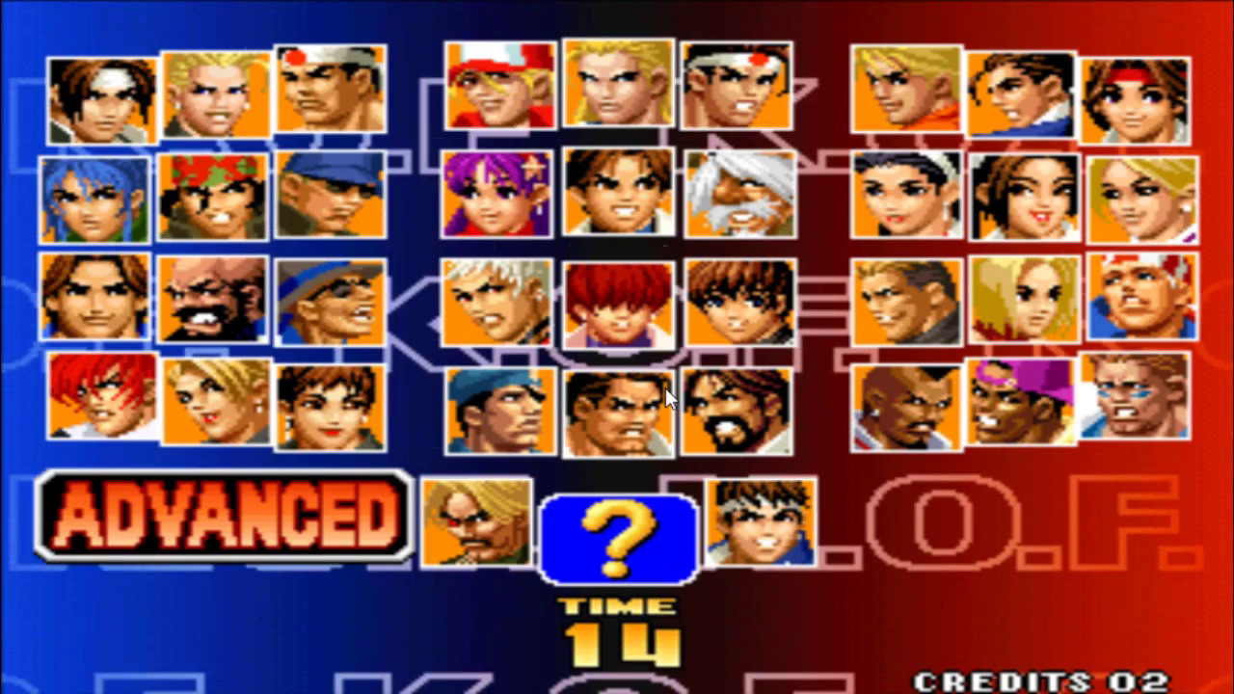
key("Tab")
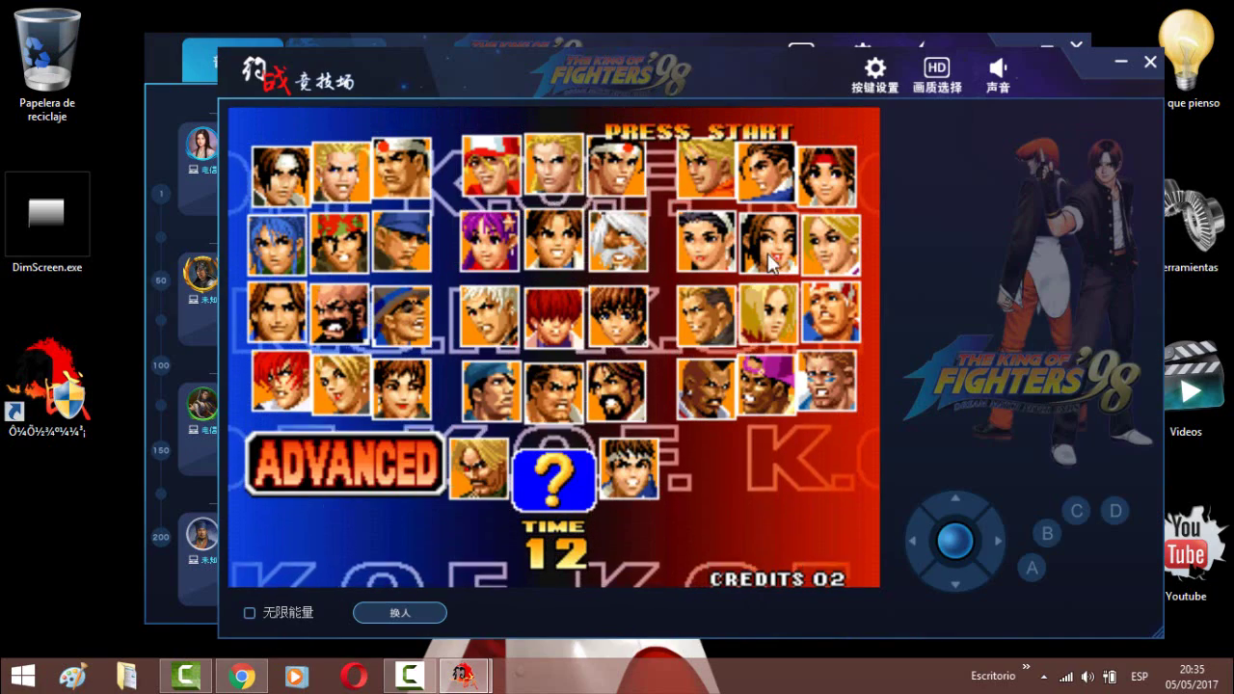
- Quit the practice game and begin creating a room at empty table 6
left_click(1151, 62)
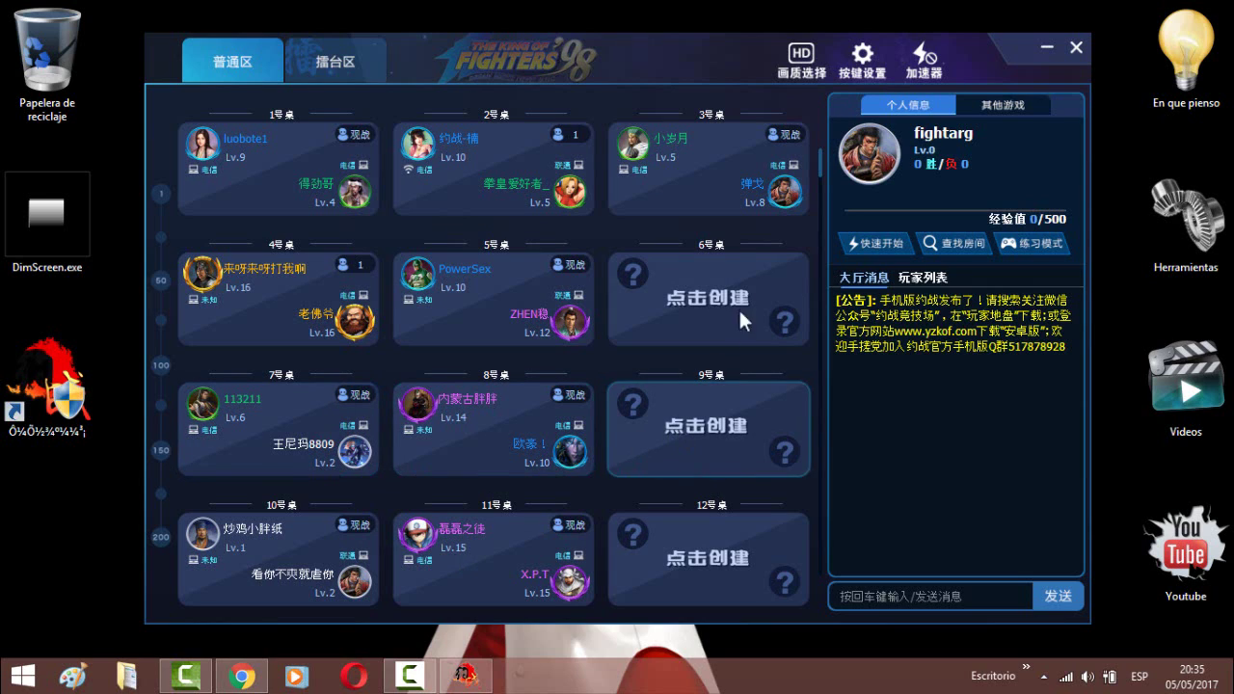
left_click(669, 289)
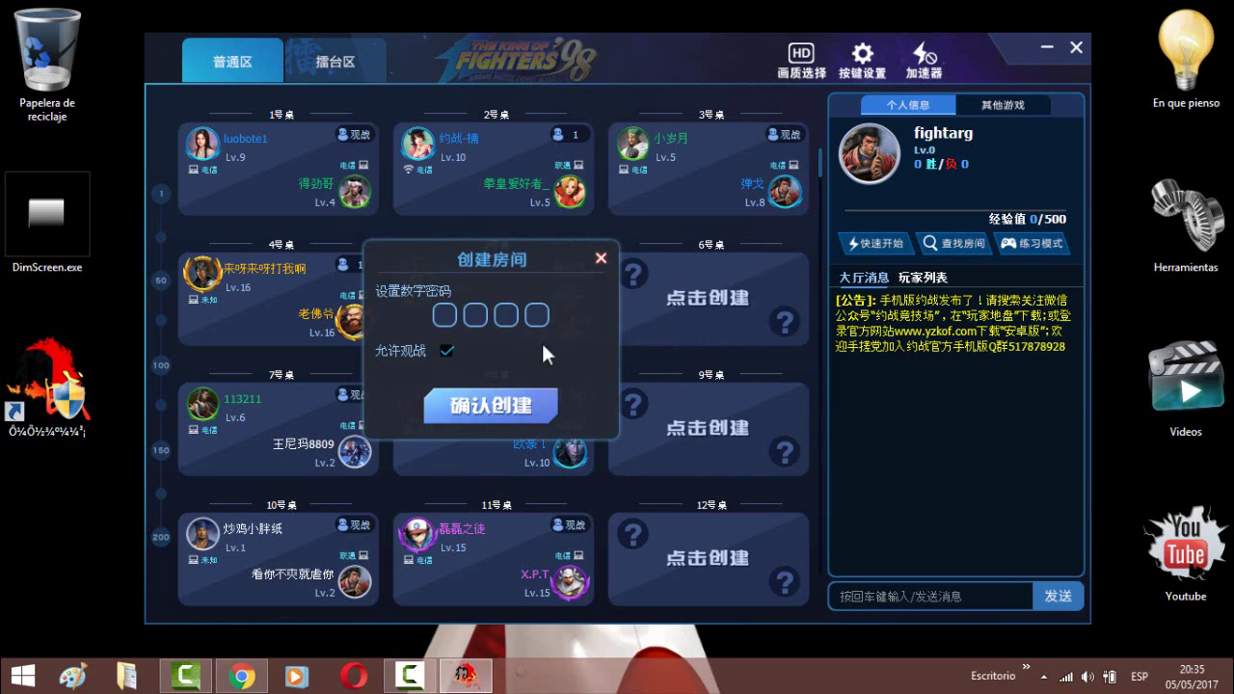
- Confirm the table 6 room, add a credit and start as player 1 to play the match
left_click(472, 402)
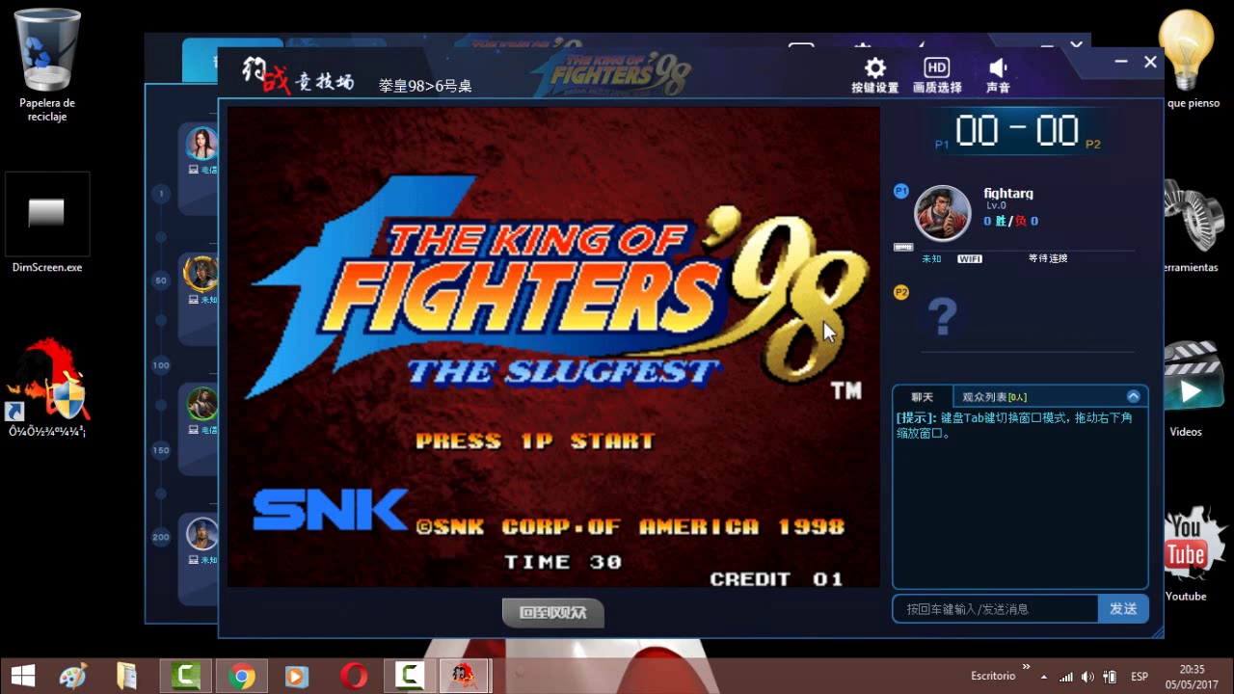
key("5")
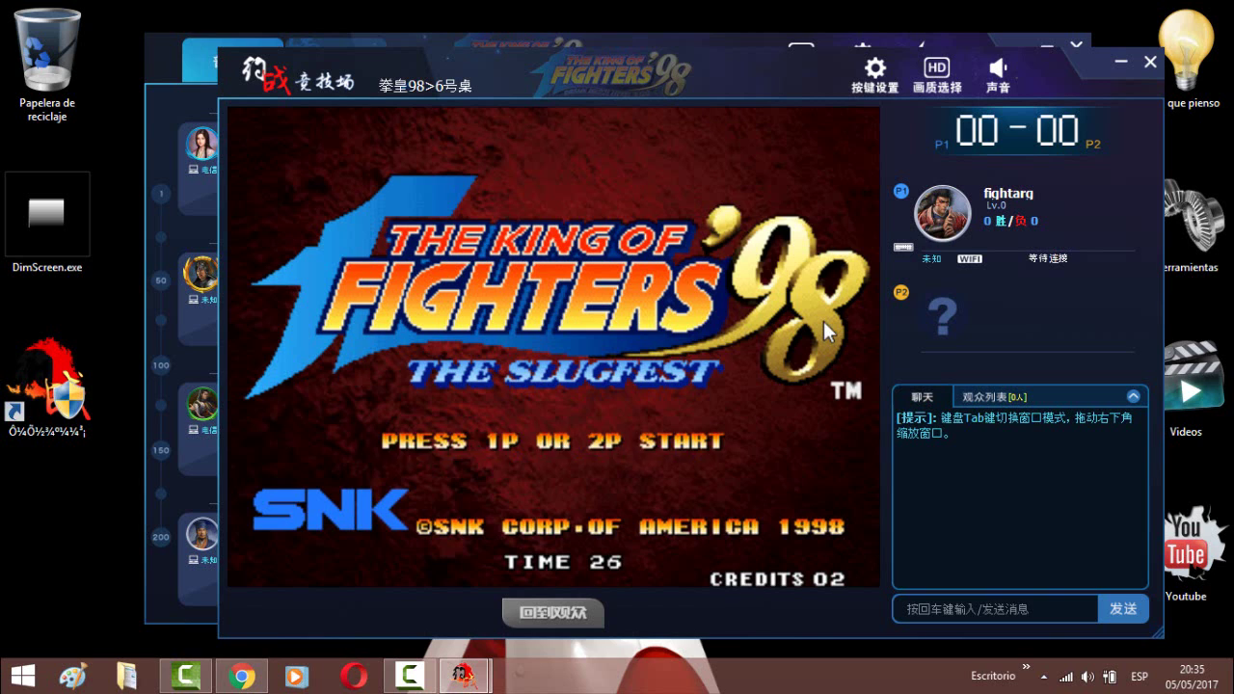
key("1")
key("5")
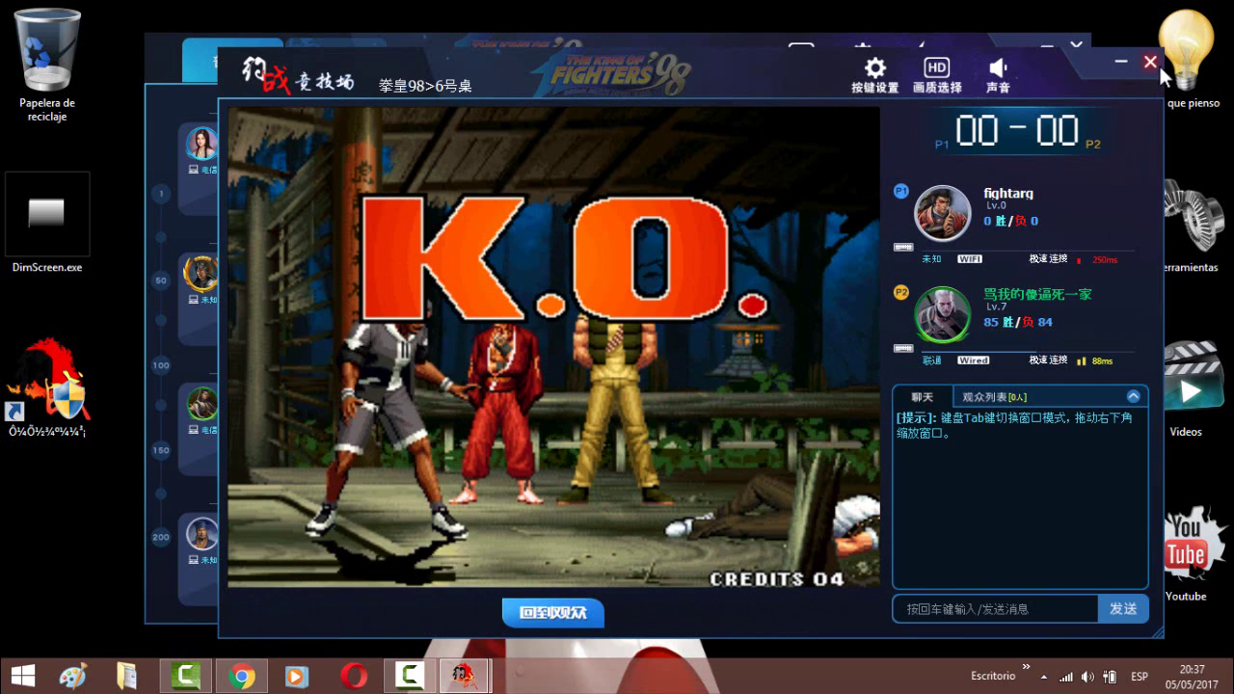
- Close the finished match window and try 快速开始 from the lobby
left_click(1154, 64)
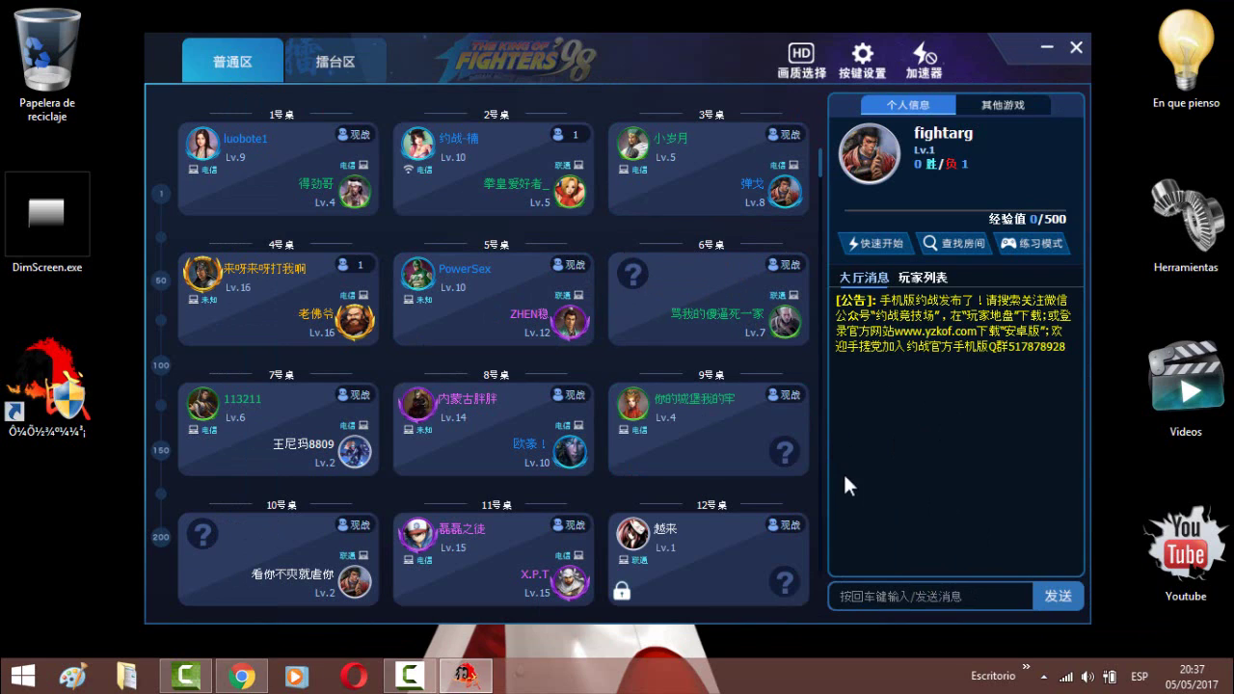
left_click(867, 241)
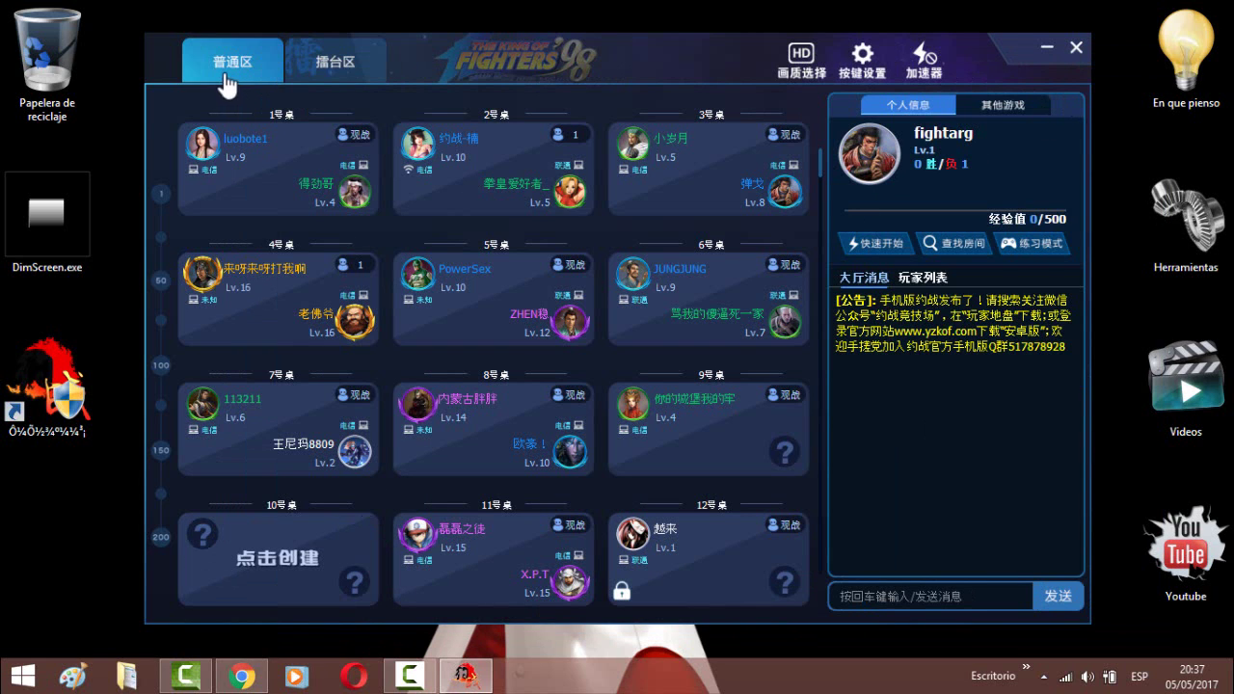
left_click(339, 65)
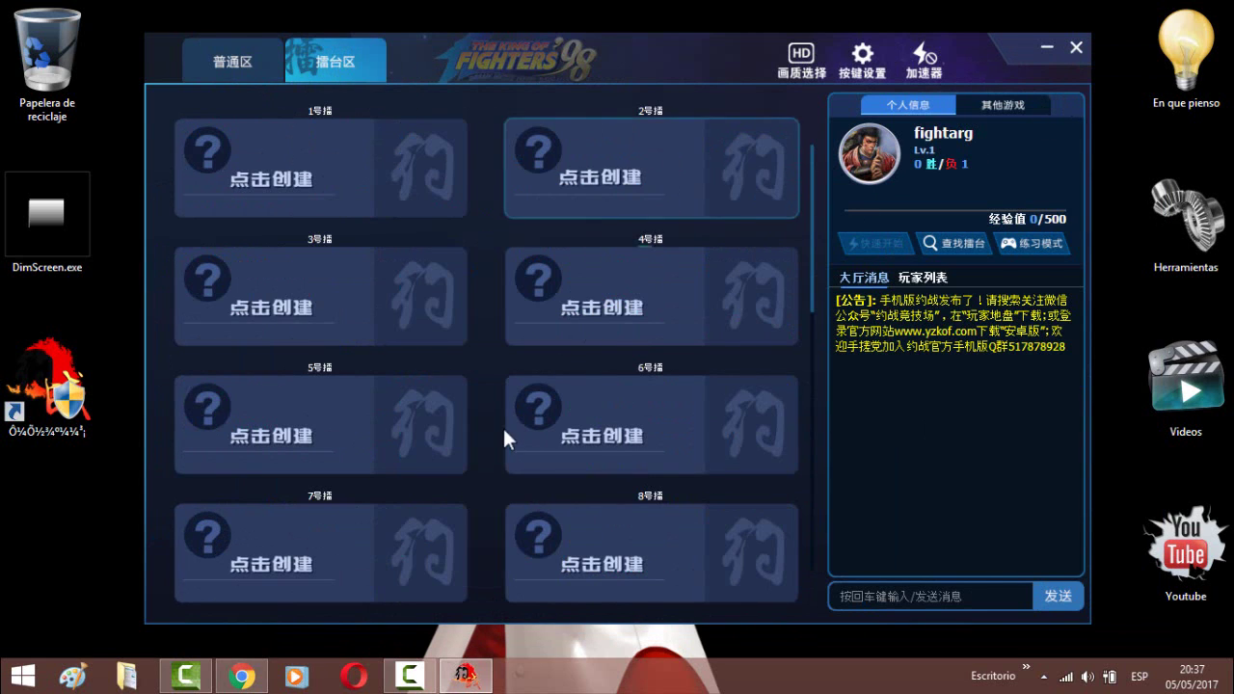
left_click(619, 163)
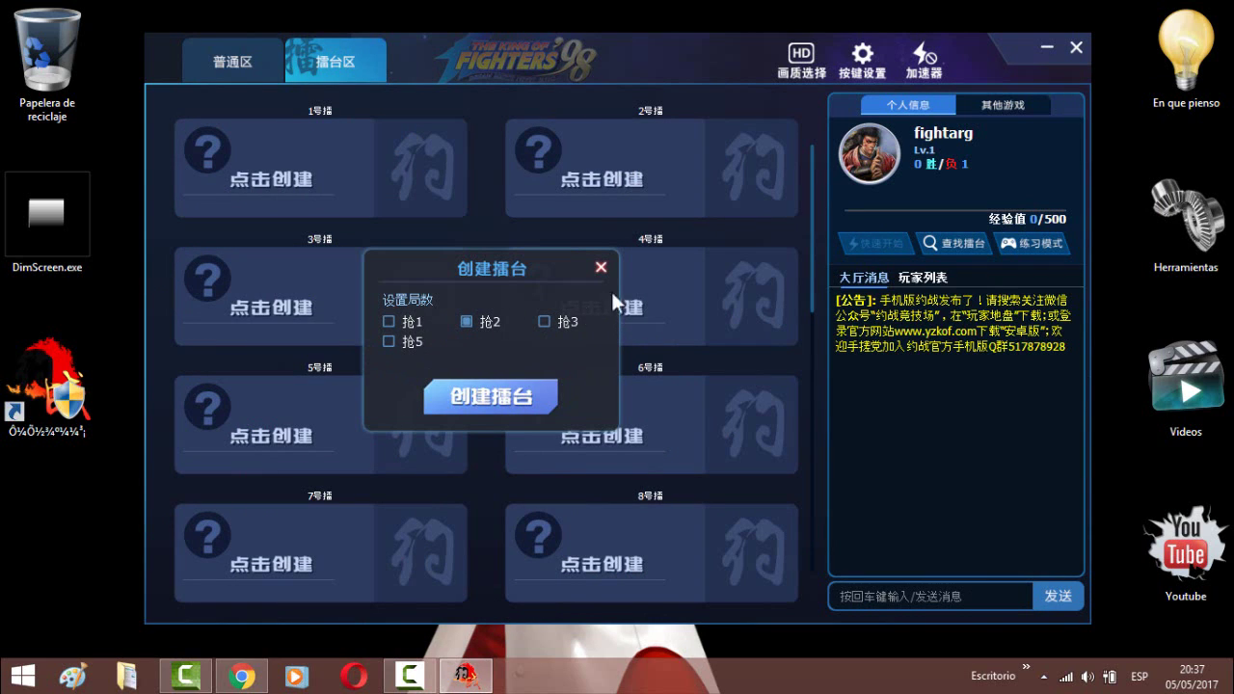
left_click(600, 266)
left_click(237, 75)
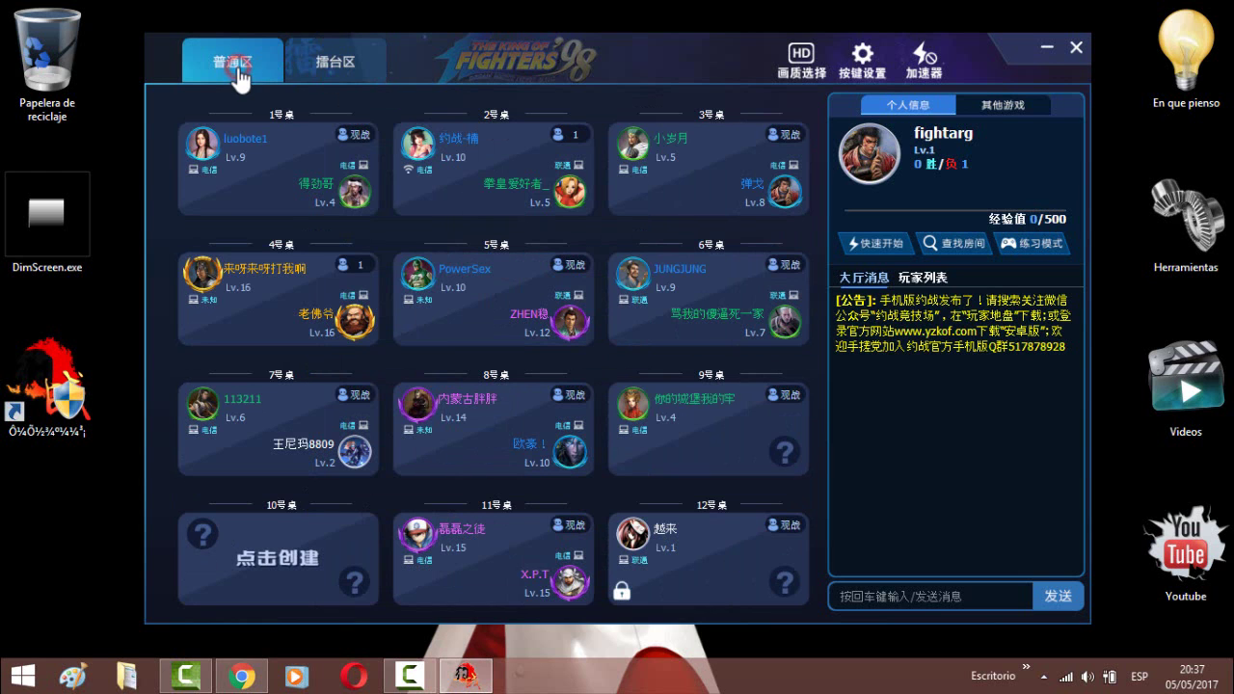
- Close the room list, view the KOF98 rankings, then go to the 视频集锦 page
left_click(1080, 51)
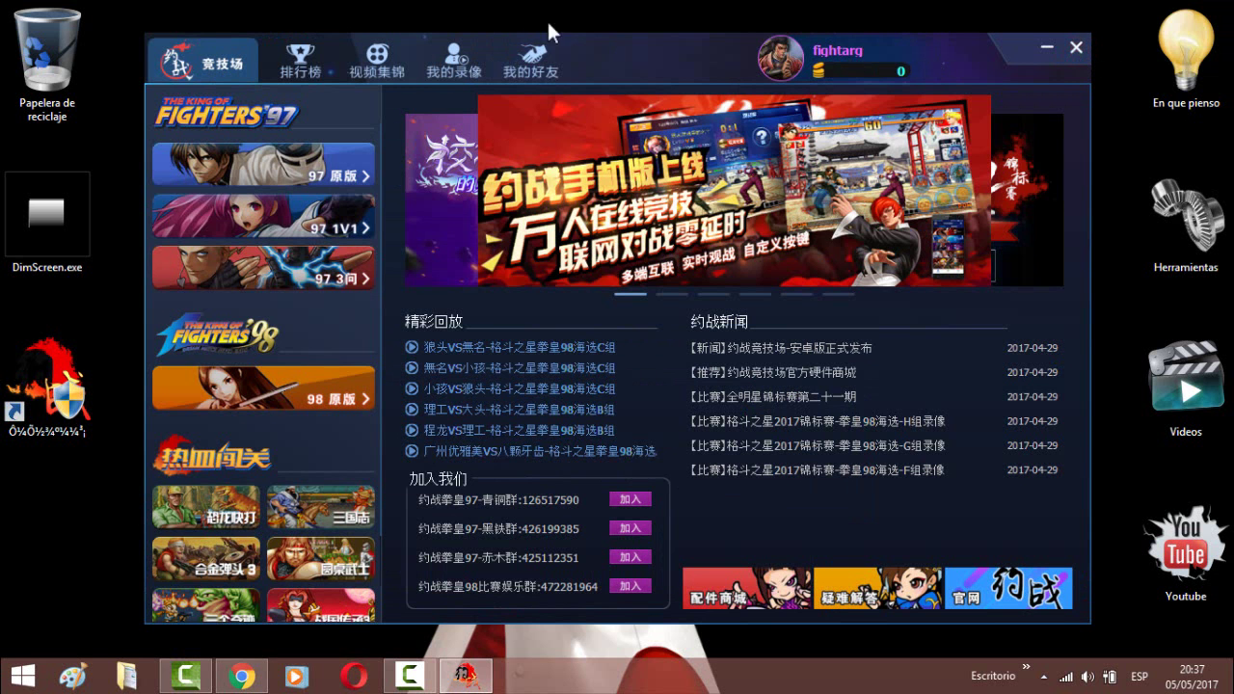
left_click(282, 65)
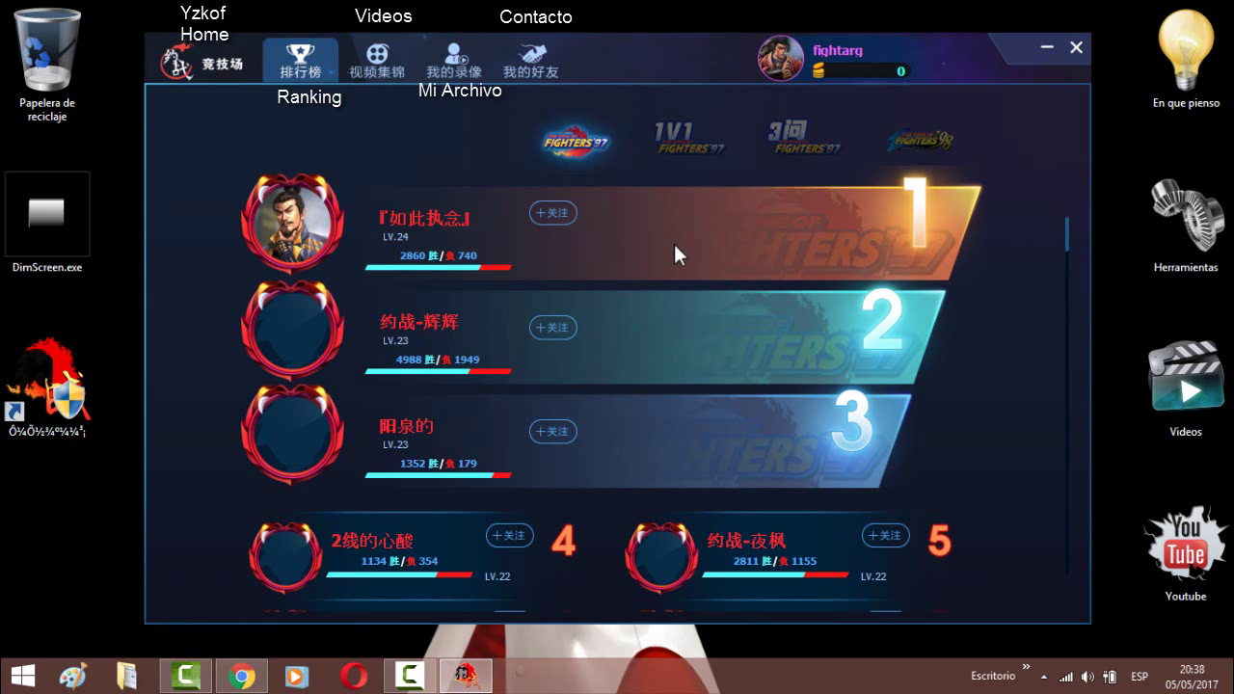
left_click(909, 146)
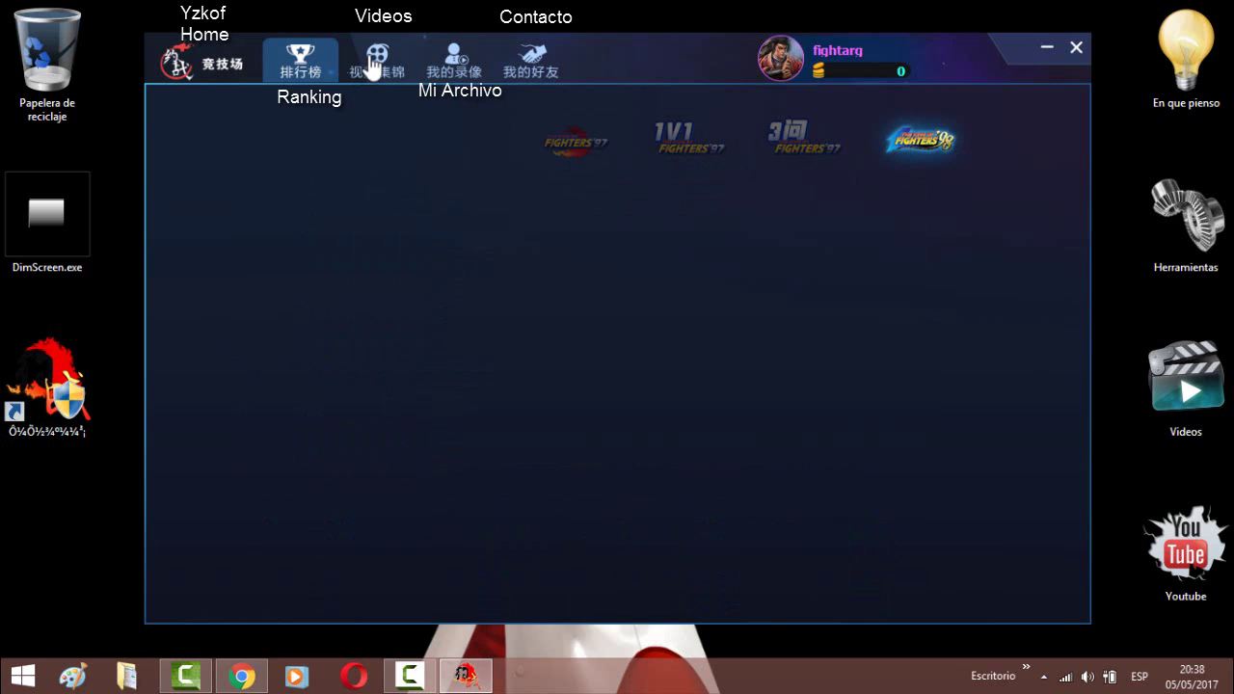
left_click(373, 62)
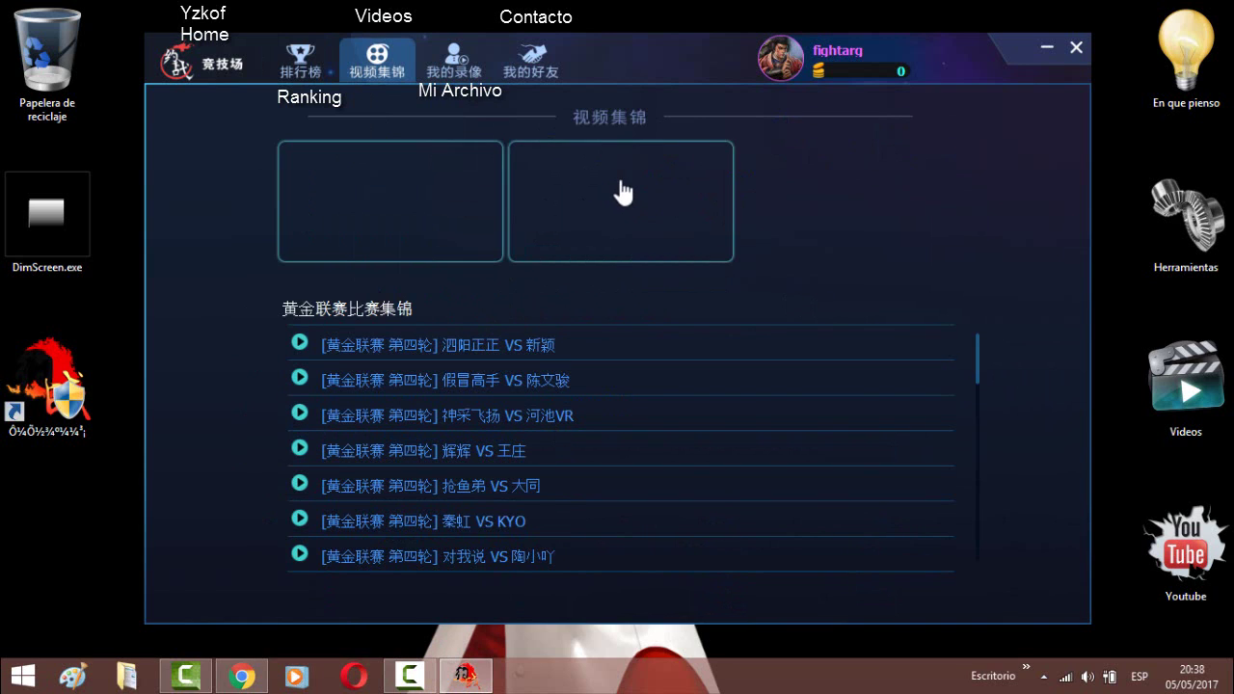
- Switch between the 白银联赛 and 黄金联赛 highlight lists, then go to 我的录像
left_click(622, 188)
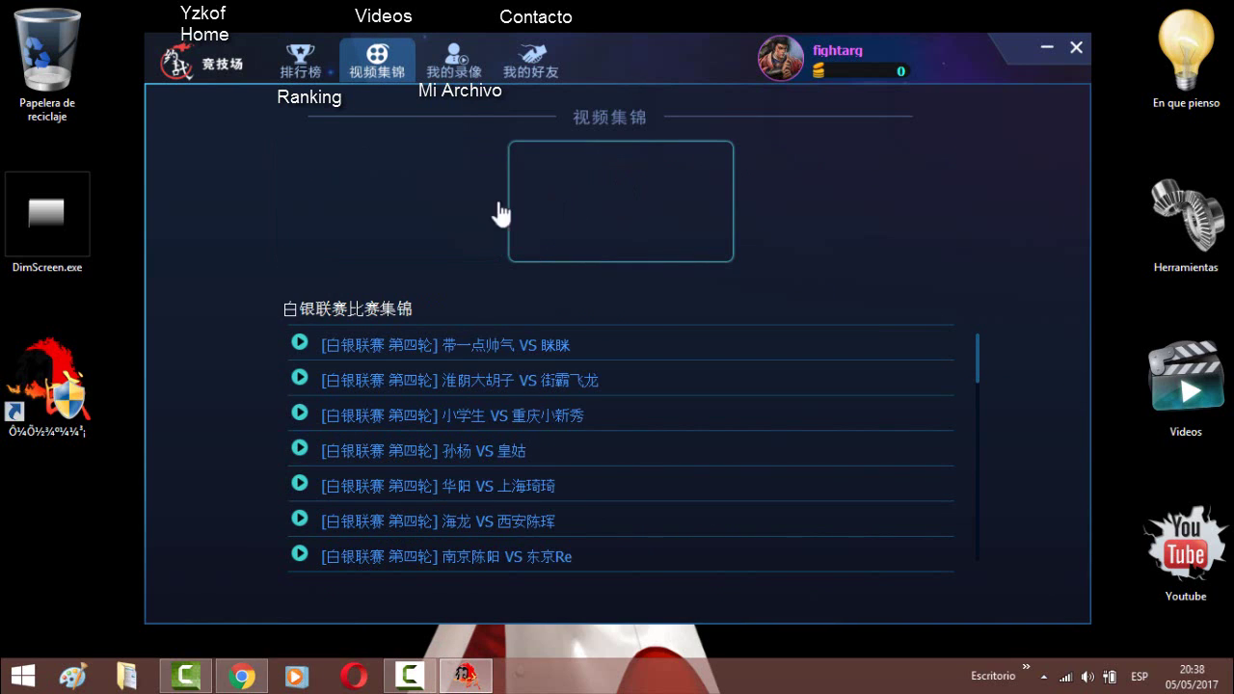
left_click(400, 207)
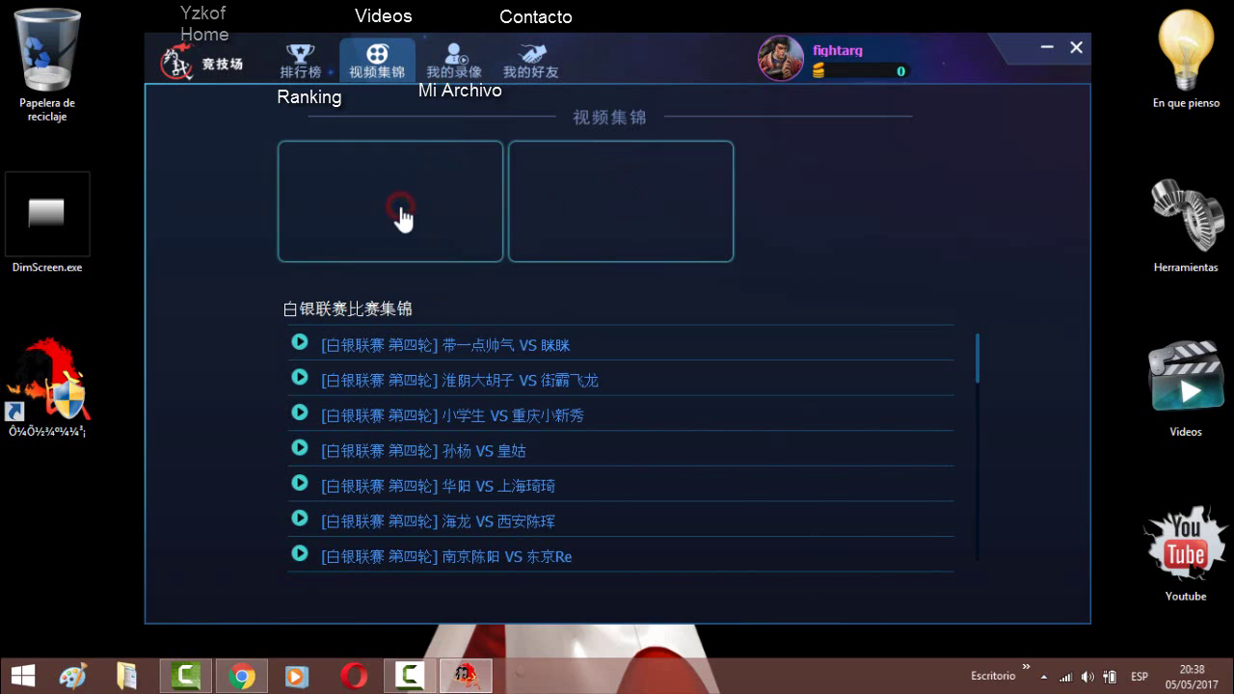
left_click(433, 67)
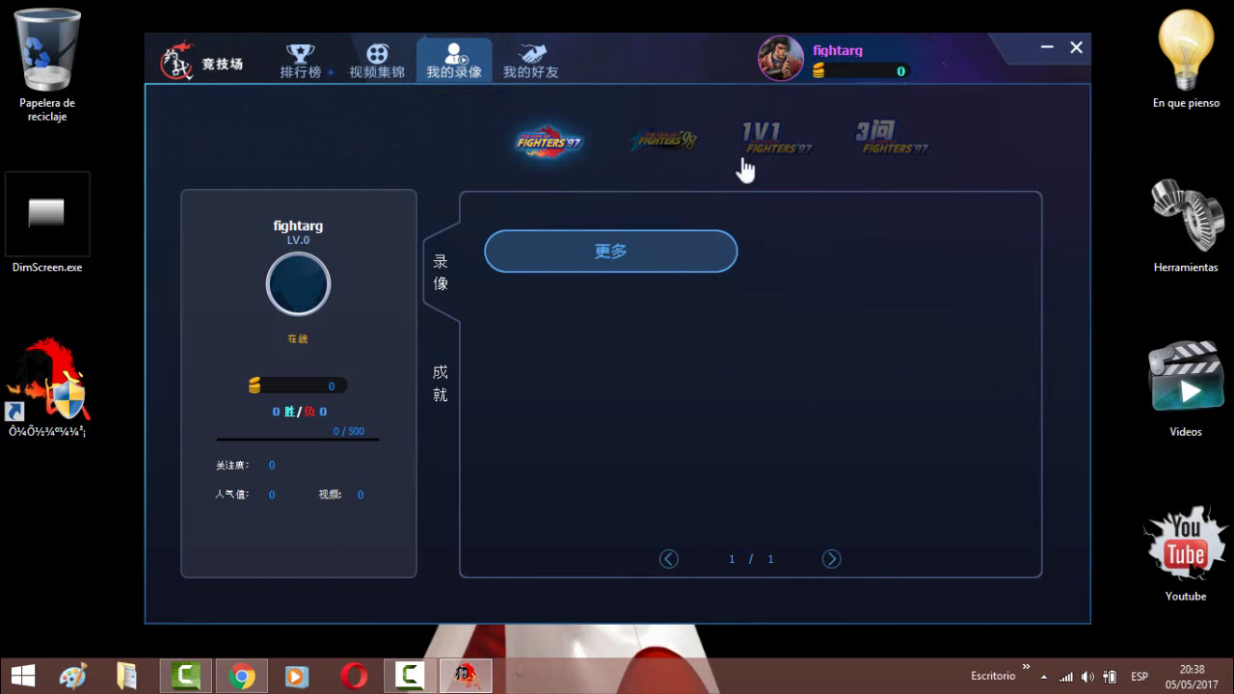
- Browse KOF98 recordings via 更多, toggle between 成就 and 录像, then go to 我的好友
left_click(679, 141)
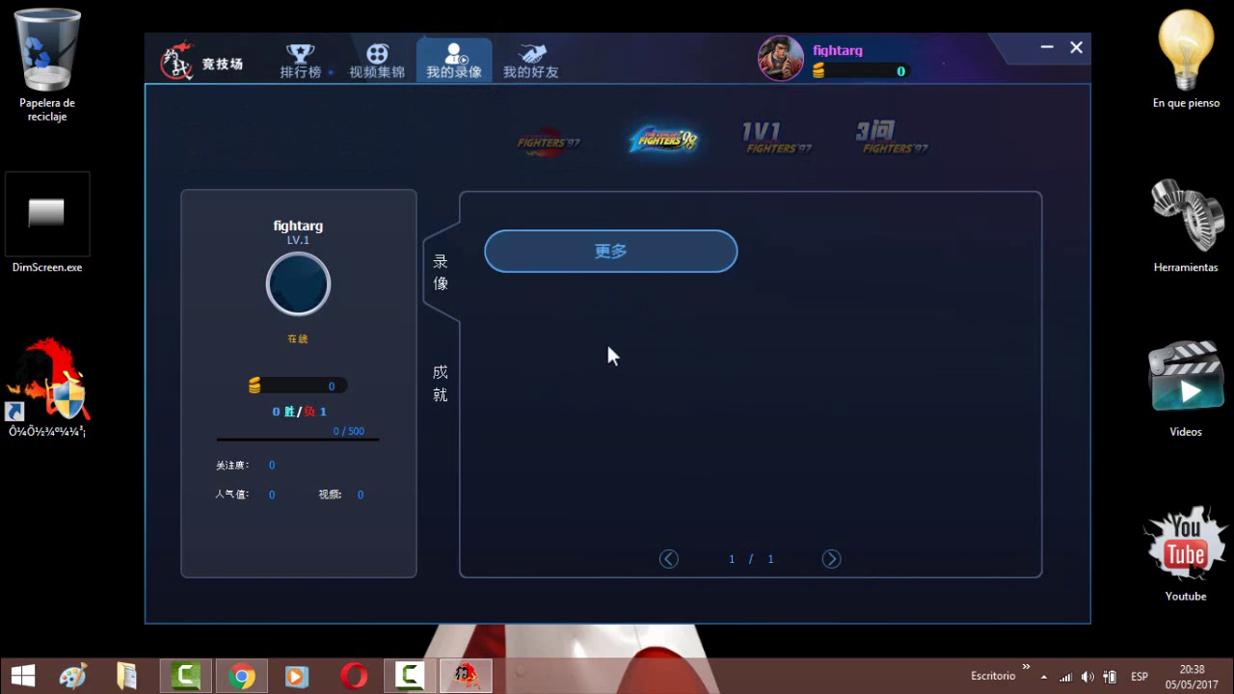
left_click(617, 259)
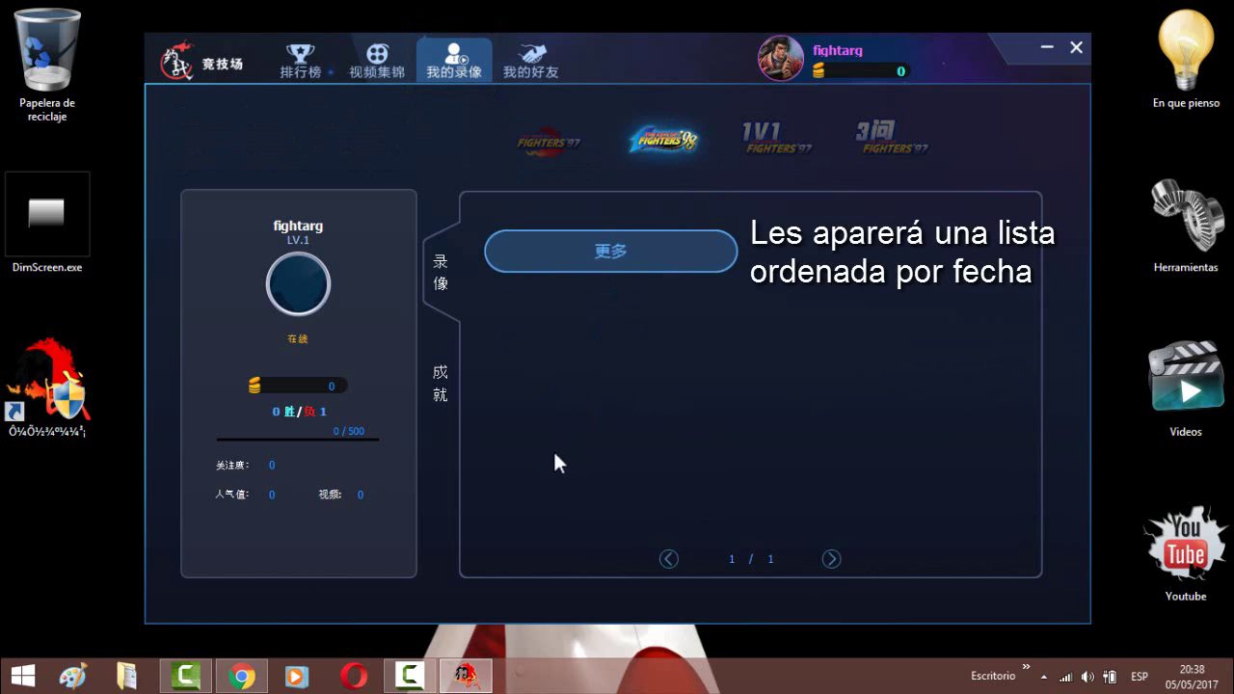
left_click(442, 373)
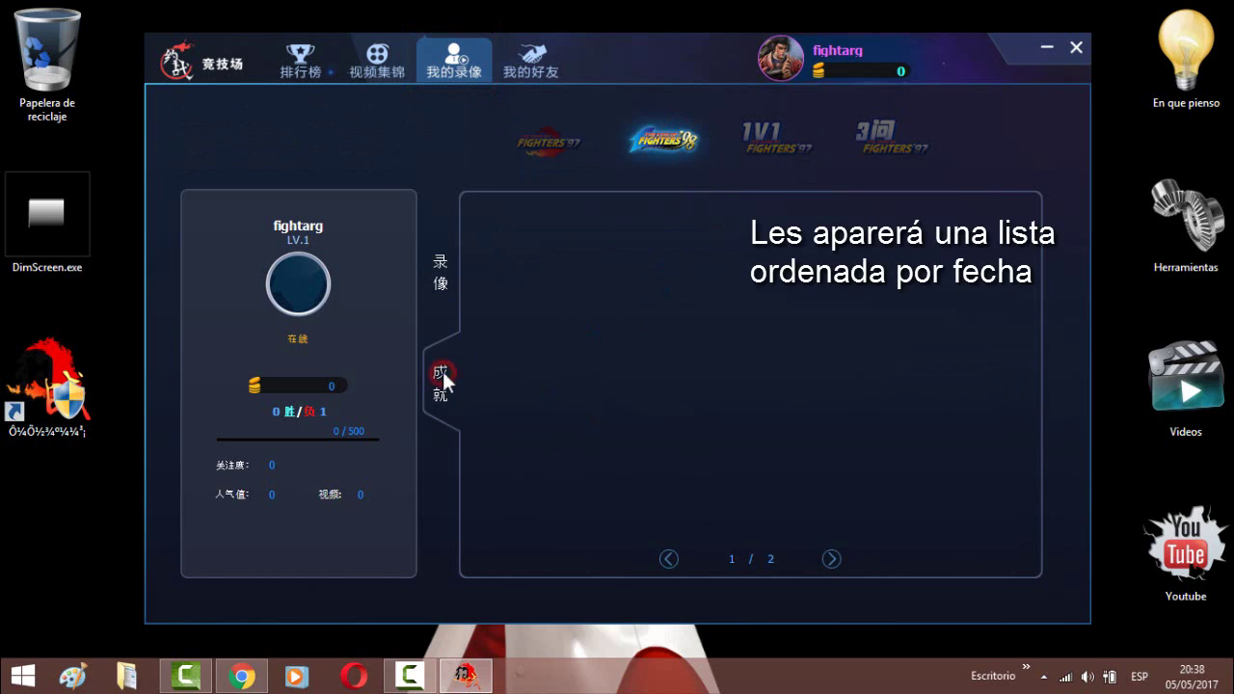
left_click(437, 274)
left_click(587, 261)
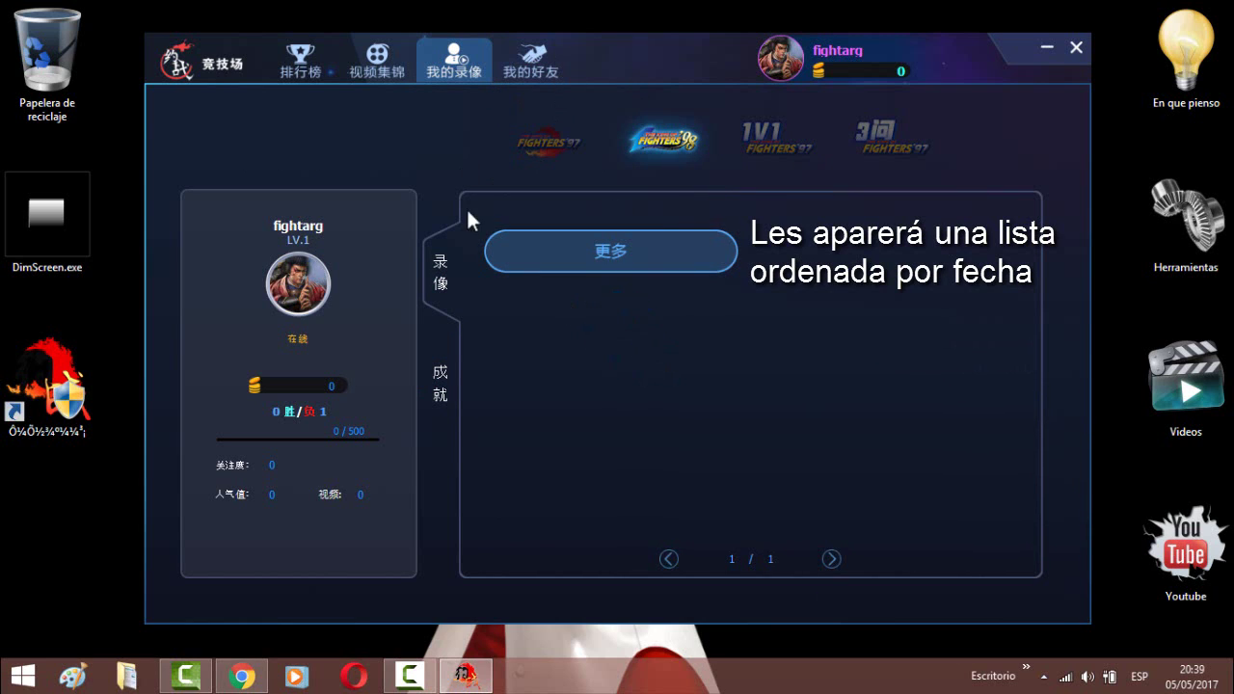
left_click(540, 264)
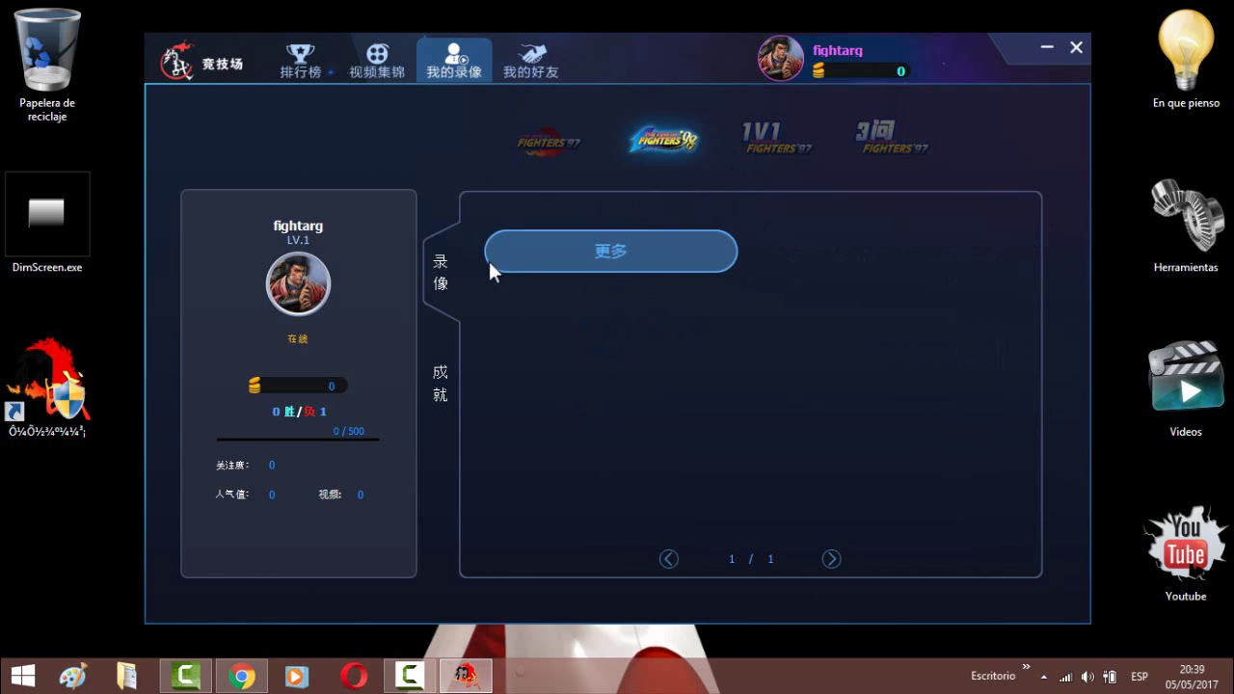
left_click(444, 402)
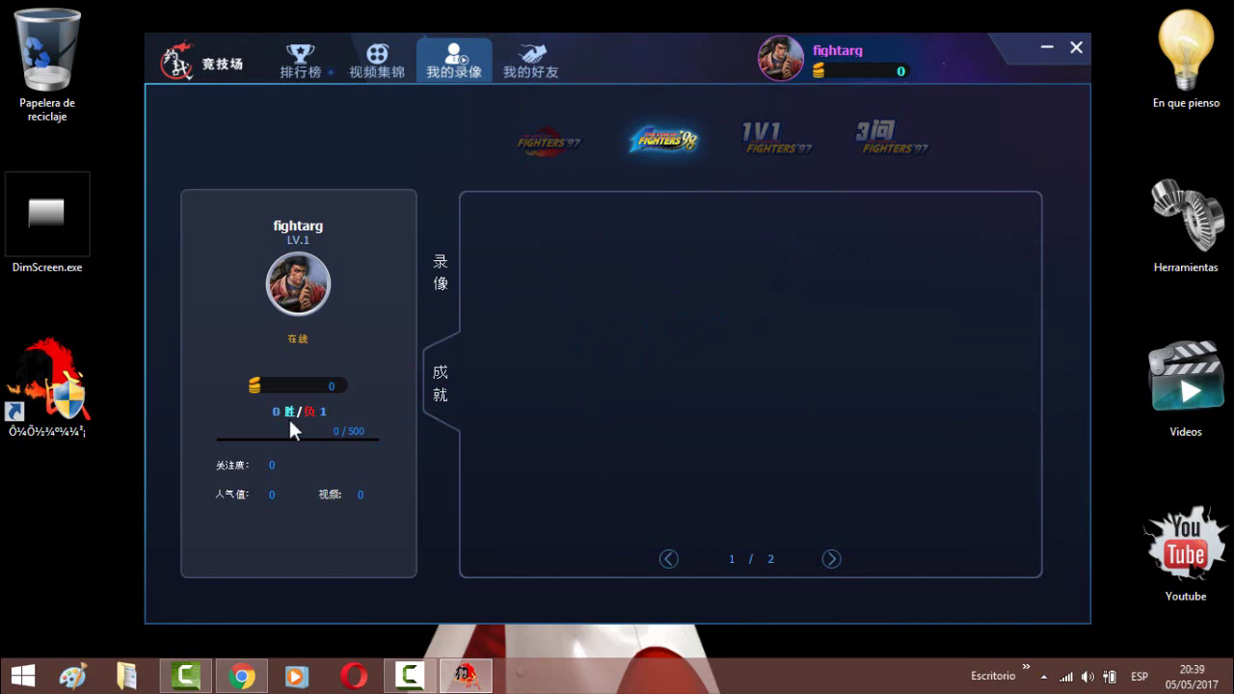
left_click(535, 59)
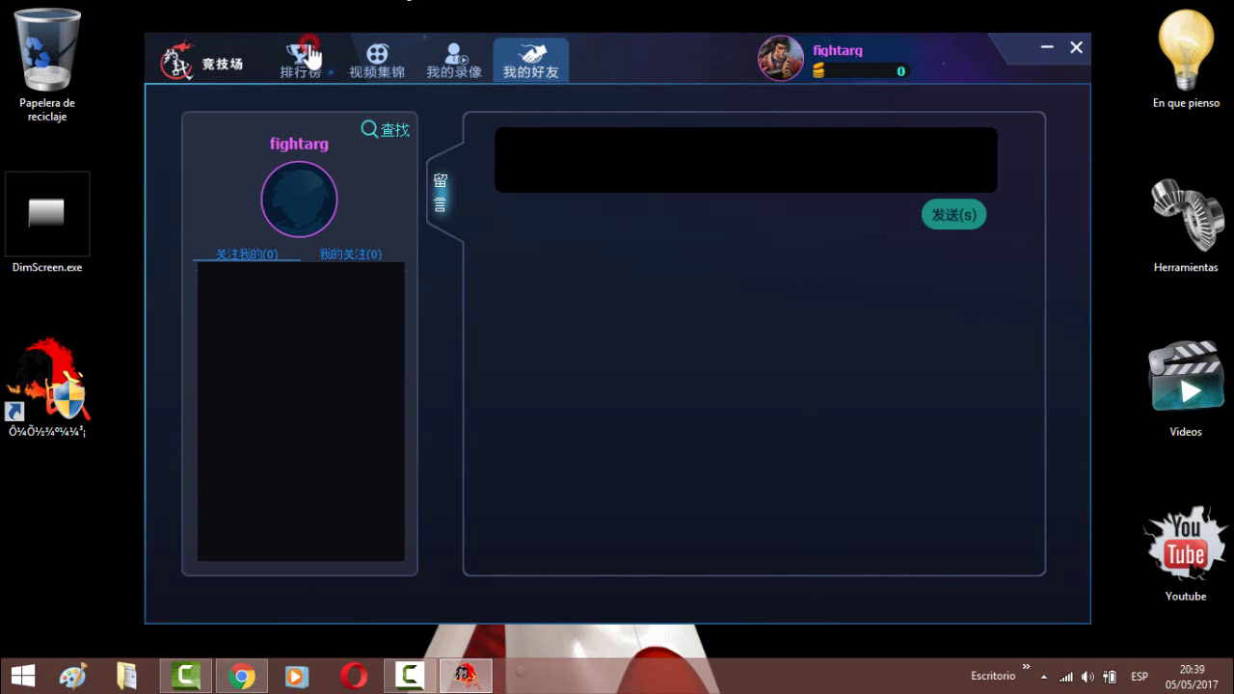
- Revisit the 排行榜 rankings, then close the 约战竞技场 client
left_click(263, 52)
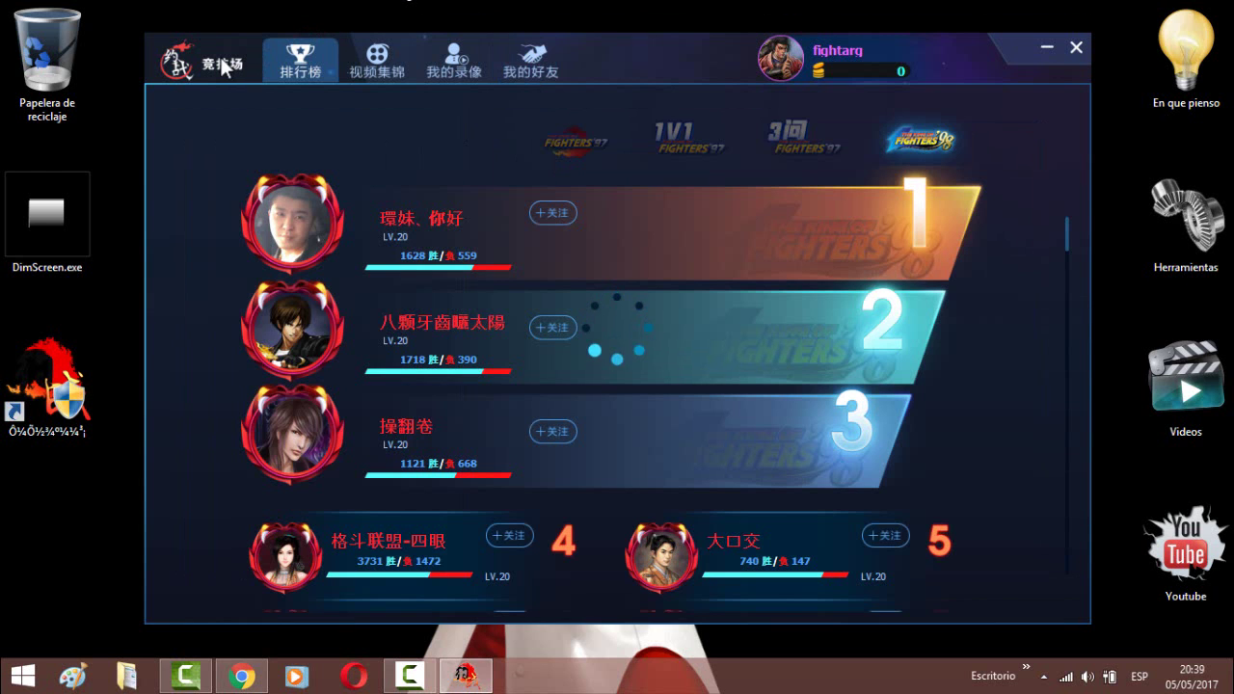
left_click(1077, 46)
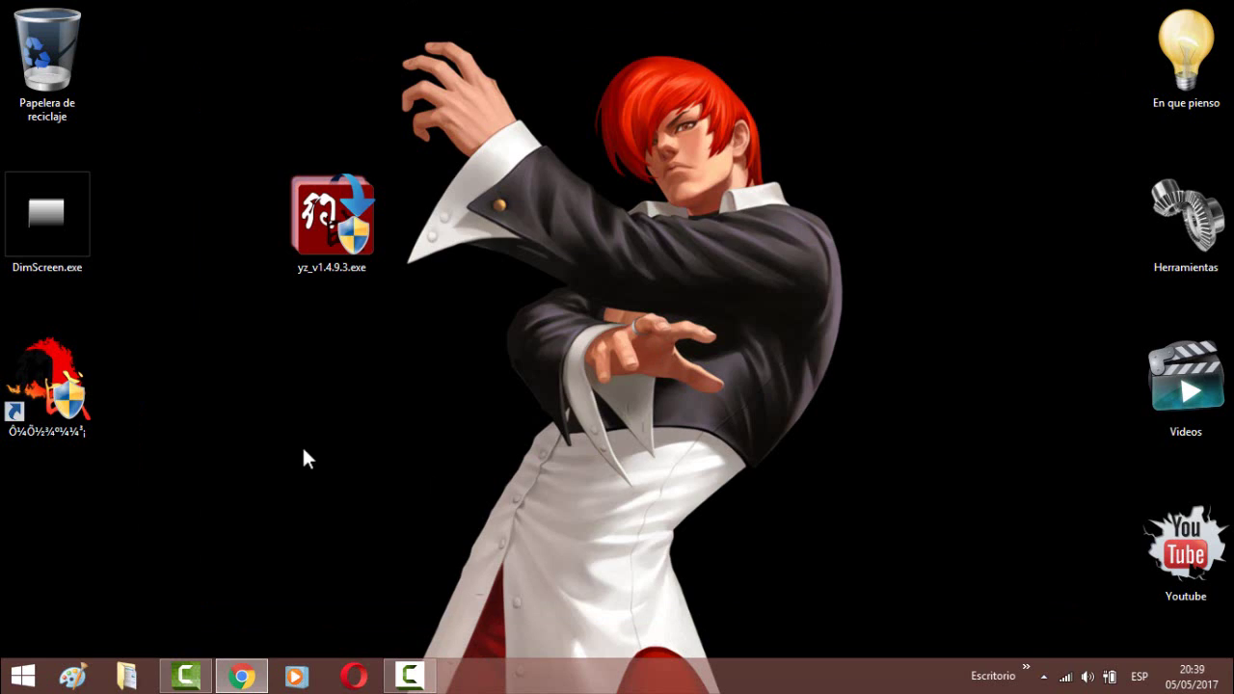